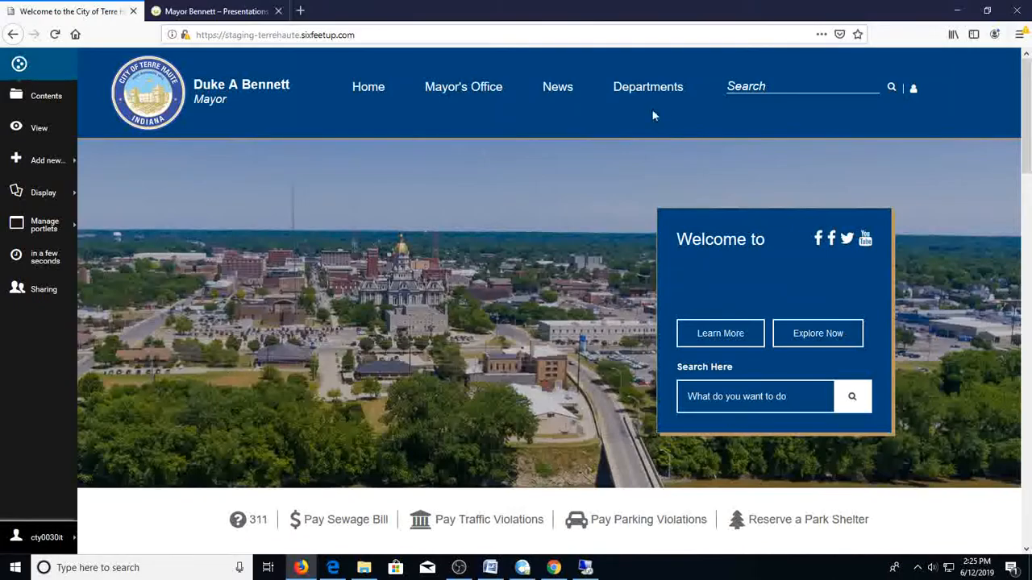
Step: Go to the Information Technology department and open the last sandbox folder in its side navigation
mouse_move(651, 97)
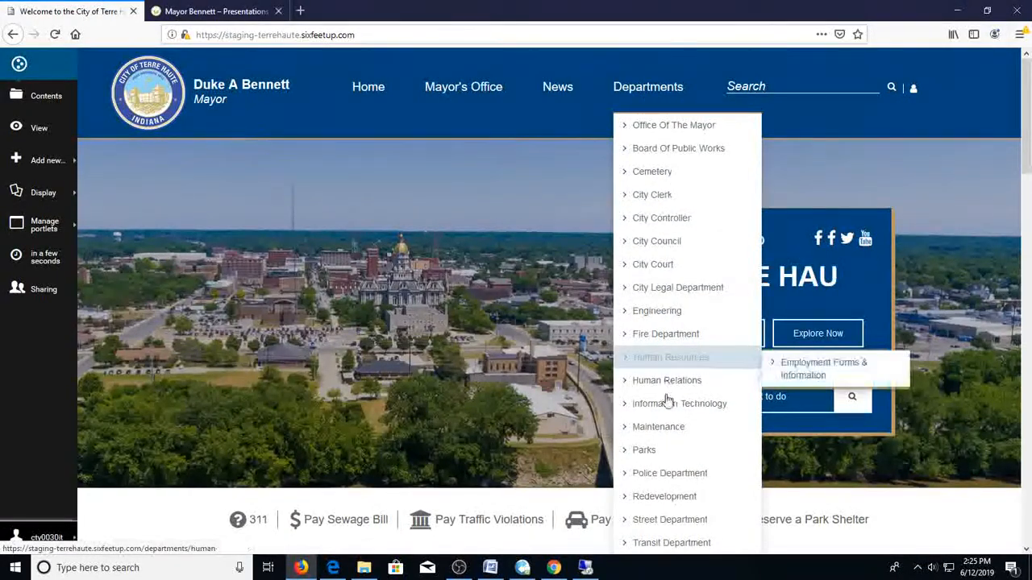
mouse_move(667, 408)
click(667, 408)
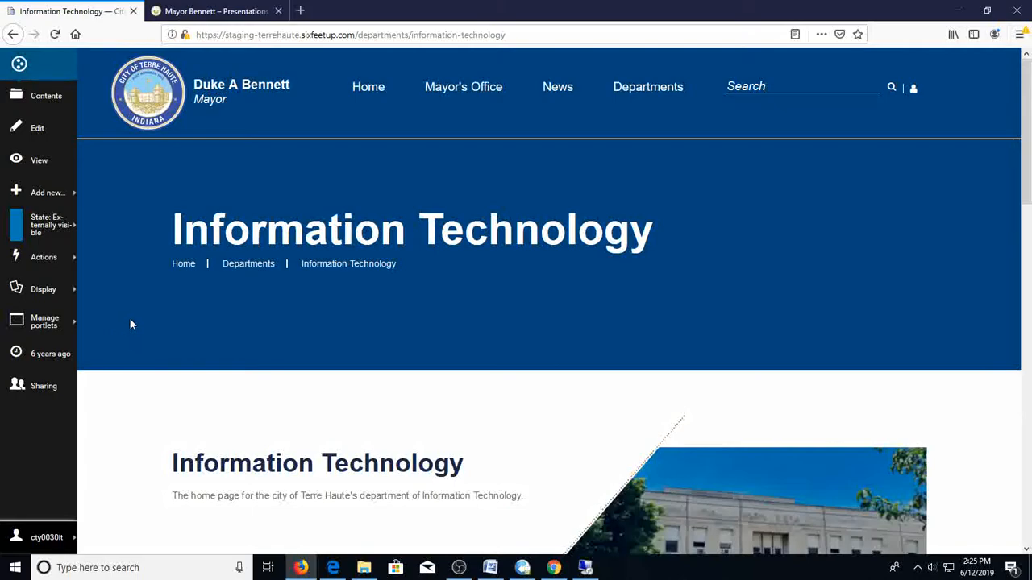
scroll(130, 321, down, 10)
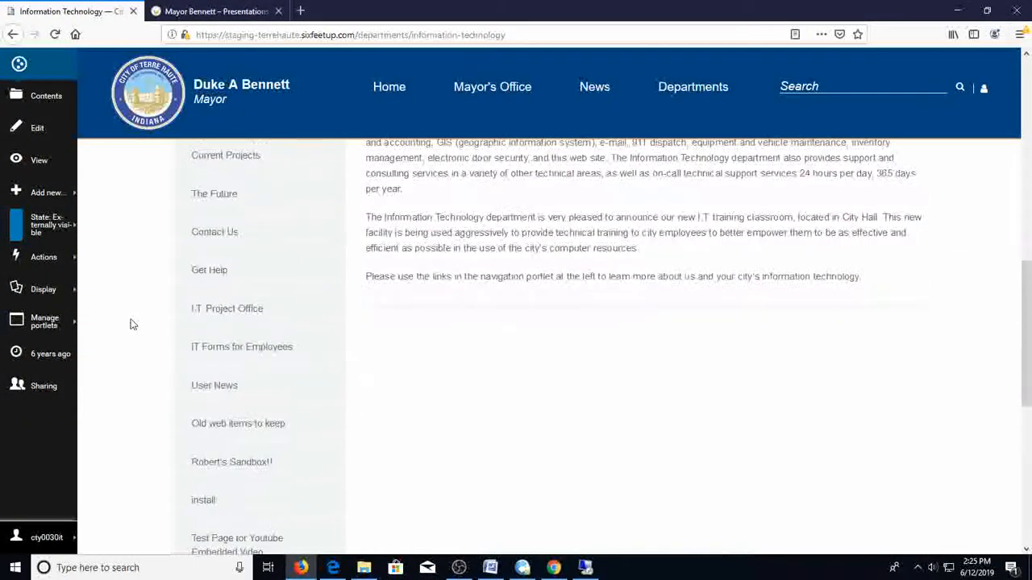
scroll(133, 324, down, 3)
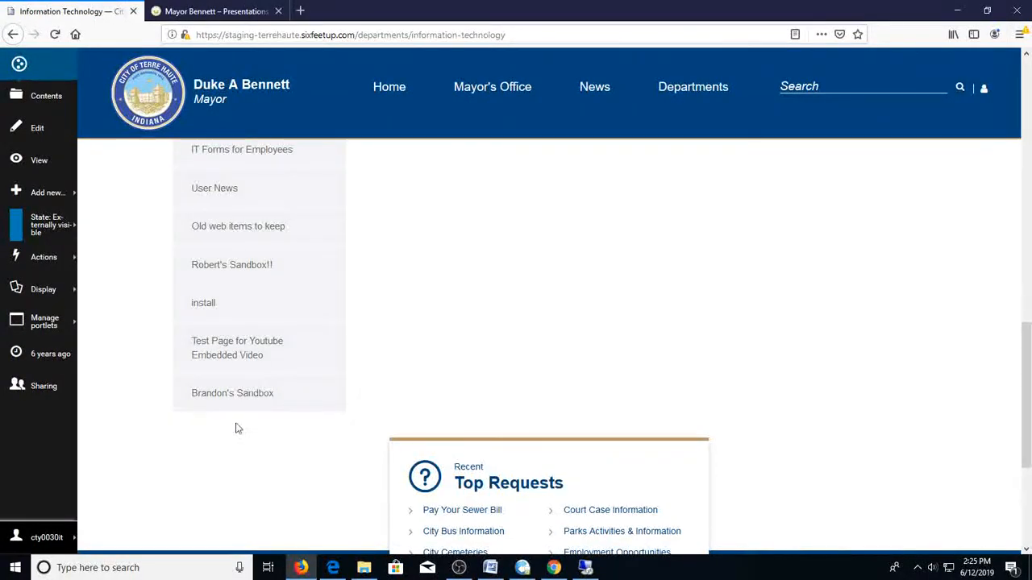
click(245, 398)
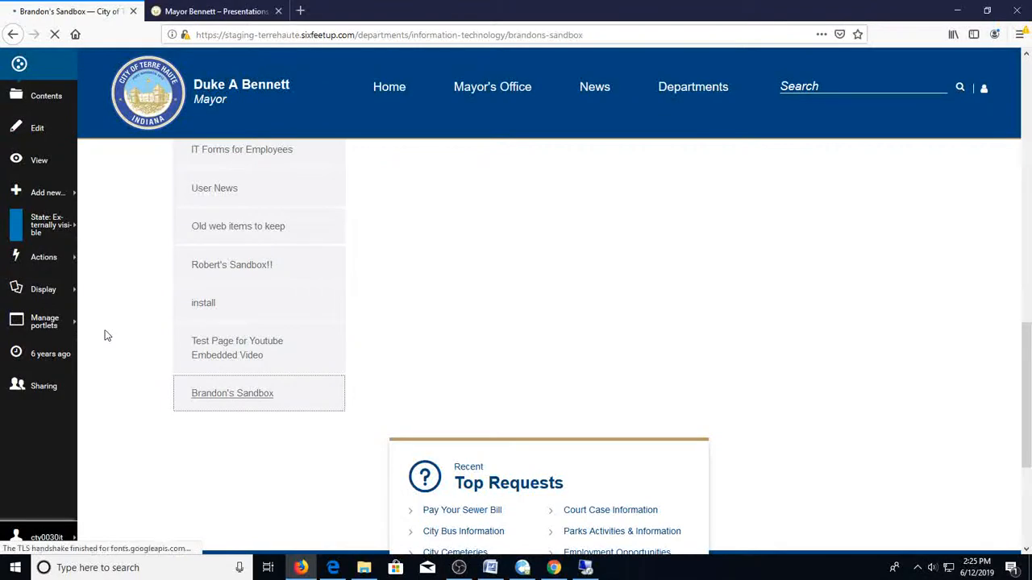
scroll(851, 250, down, 3)
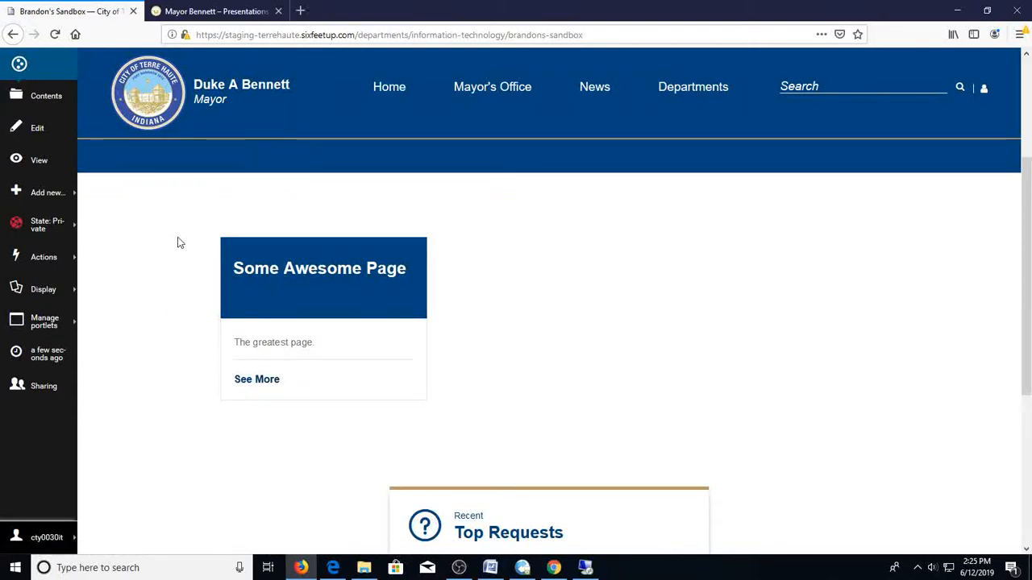
Step: Add a new page to the sandbox folder and title it "Another Really Awesome Page"
click(50, 196)
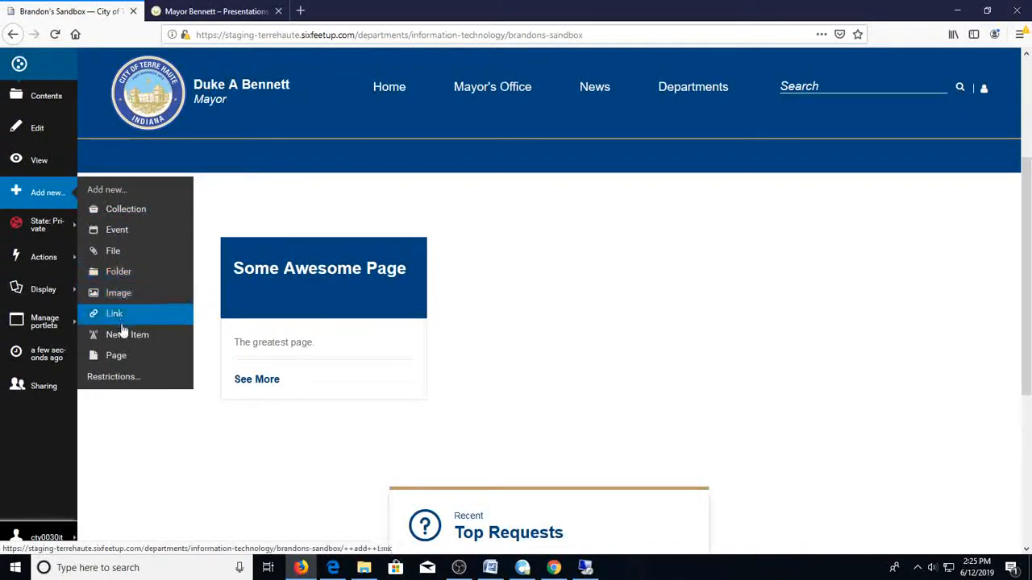
click(121, 357)
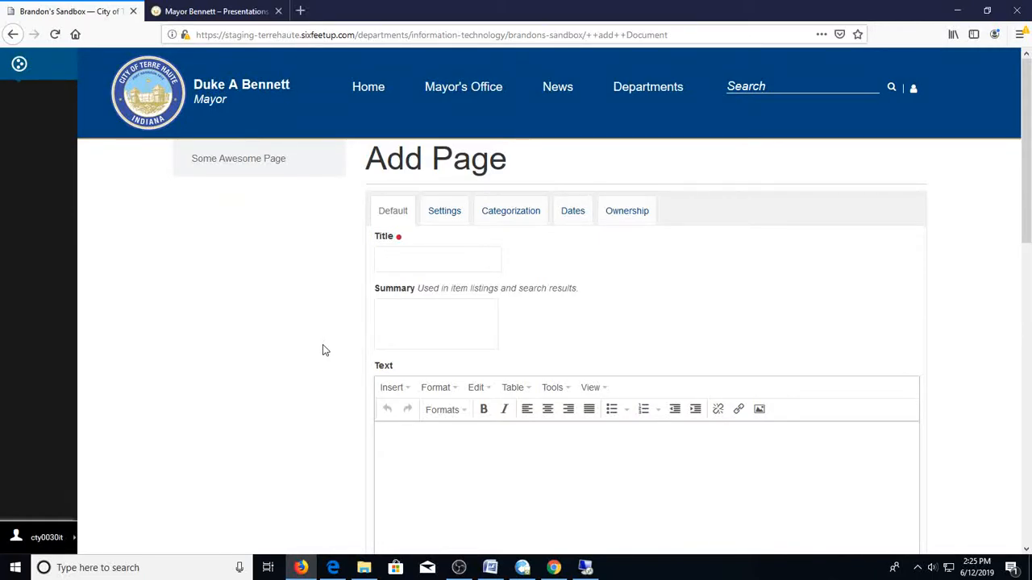
text(An)
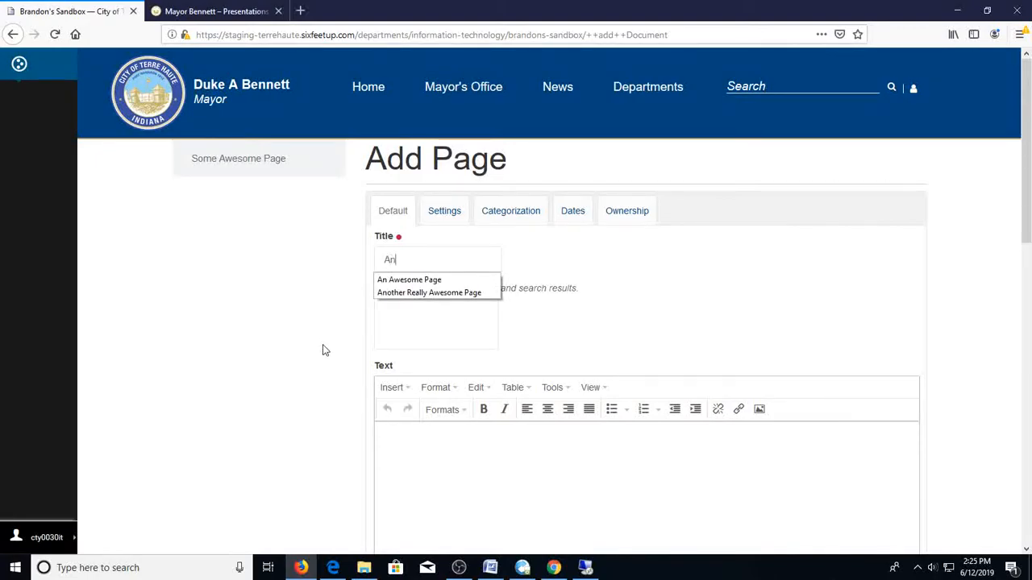
text(other)
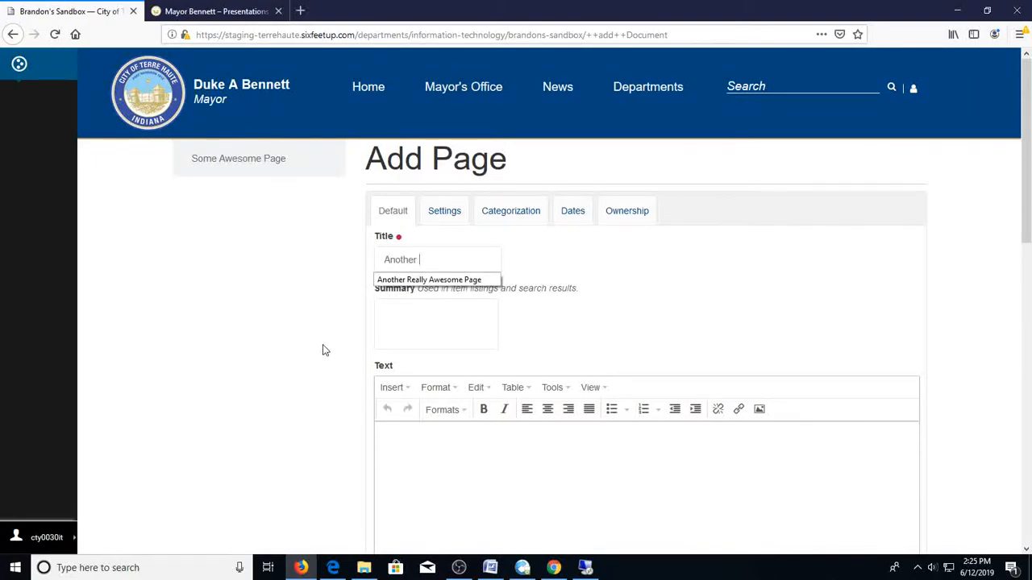
key(Down)
key(Return)
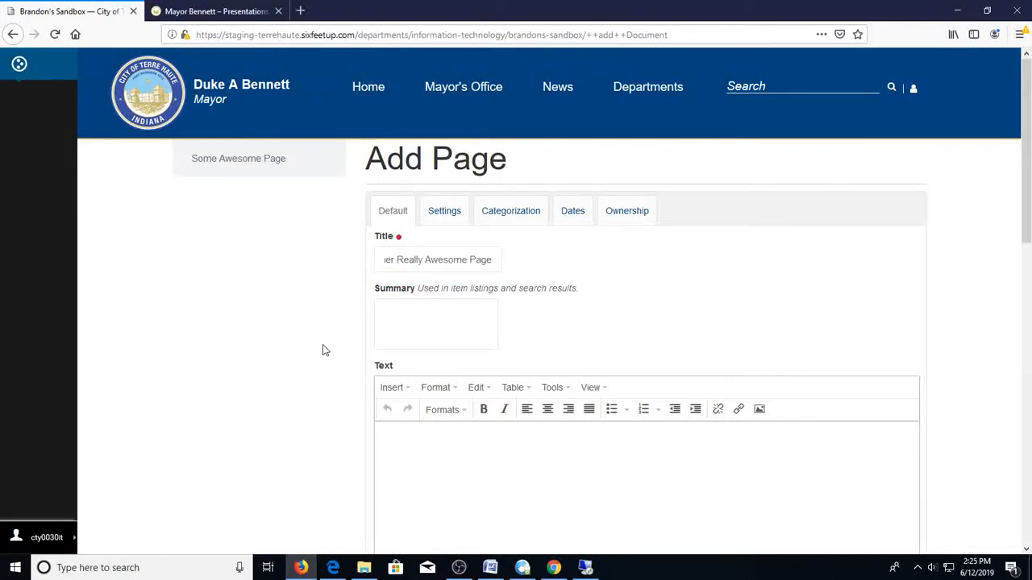
Step: Fill in the page summary with "Some really cool info about the really awesome page!!!"
click(445, 319)
click(763, 84)
click(775, 272)
text(y cool info about )
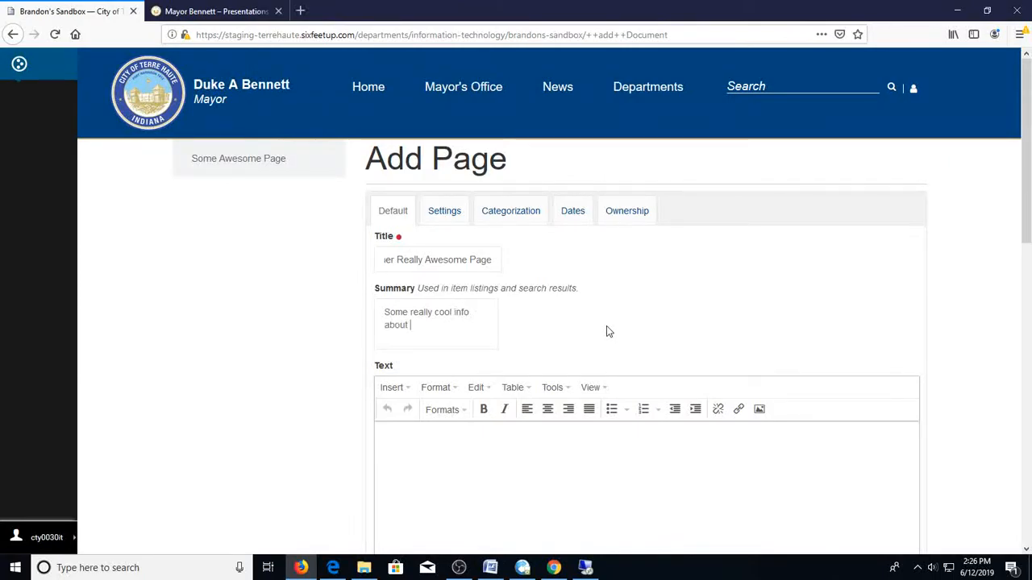
text(the really awesome page!!!)
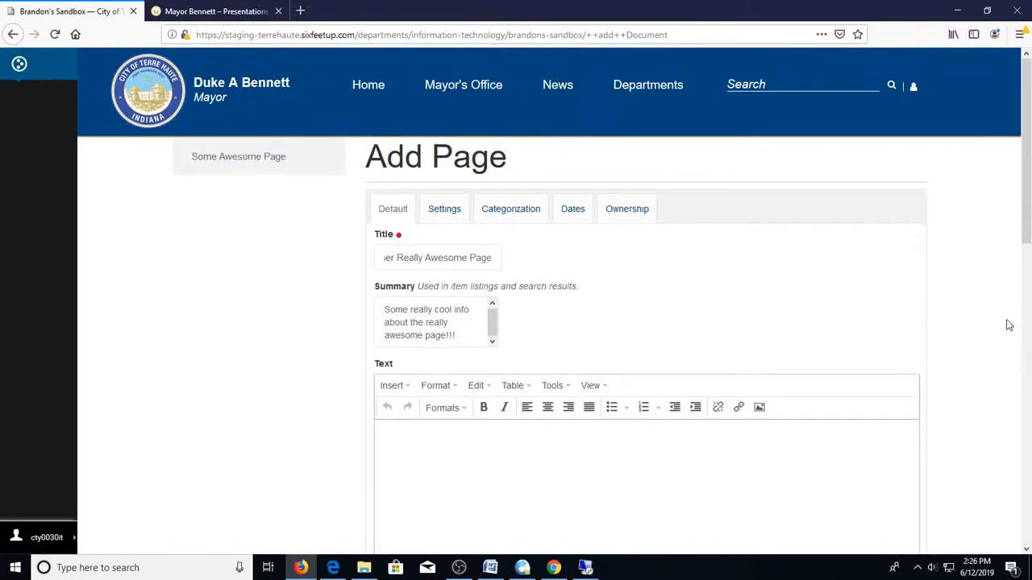
scroll(1008, 323, down, 3)
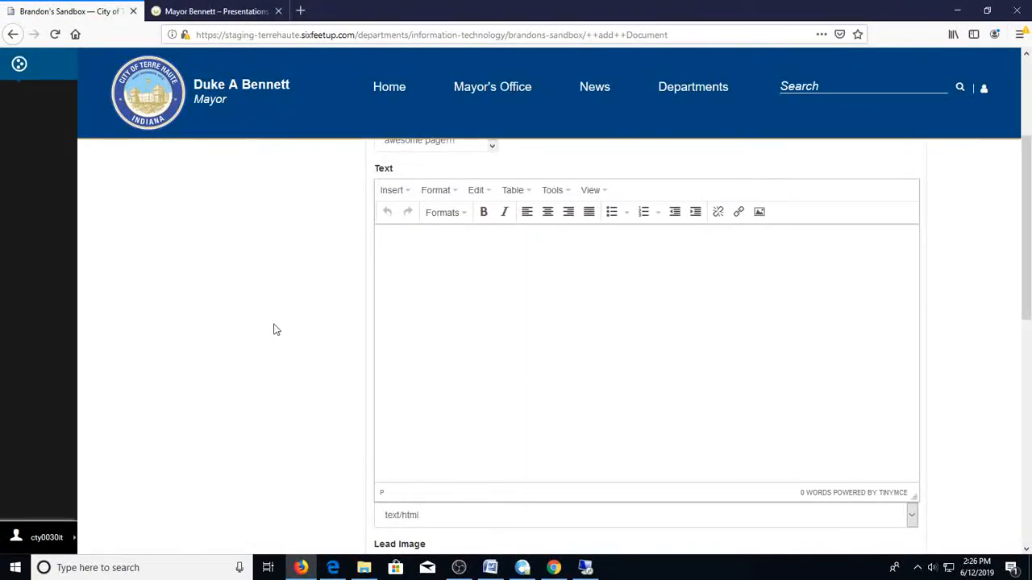
scroll(274, 330, down, 1)
scroll(587, 346, up, 1)
scroll(293, 375, up, 3)
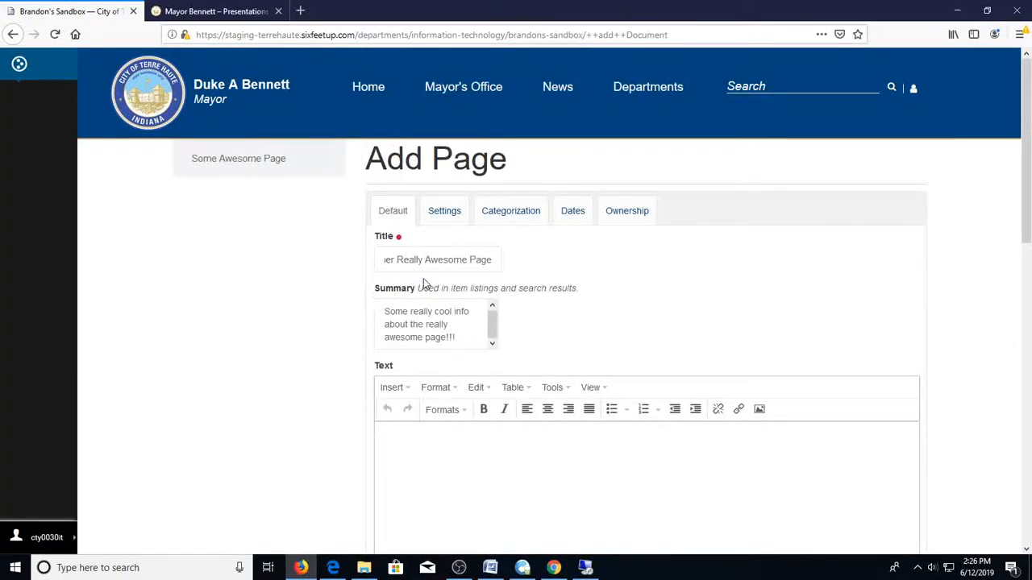
scroll(943, 334, down, 3)
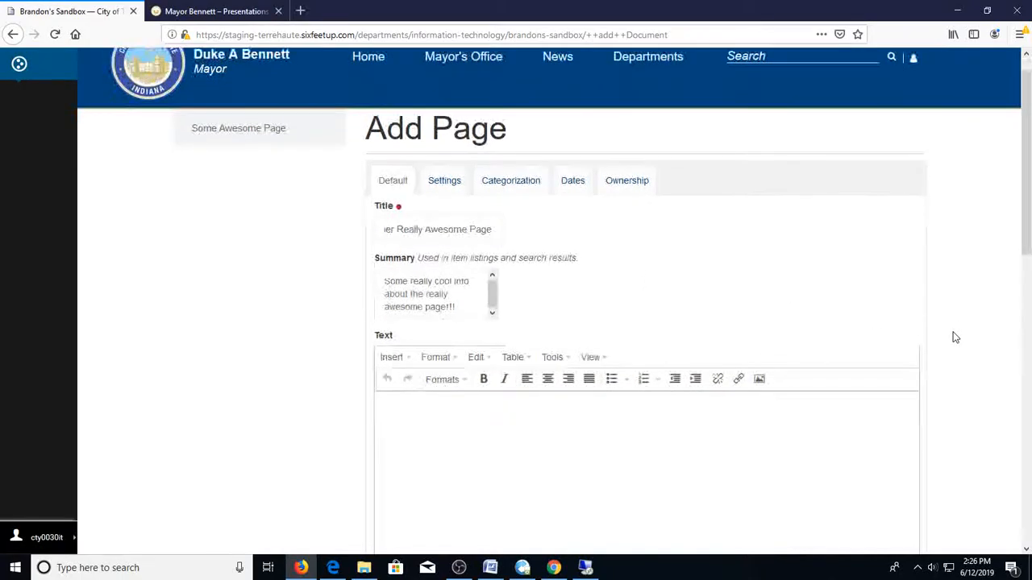
Step: Switch to the html-ipsum page in Edge, copy the complete Long Paragraph sample HTML and return to the page form in Firefox
click(382, 326)
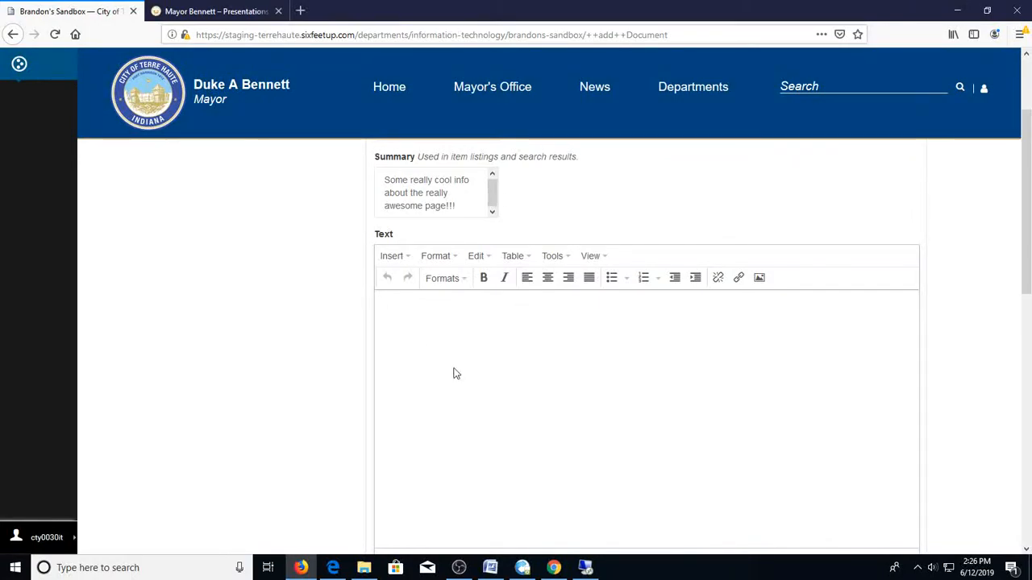
click(333, 568)
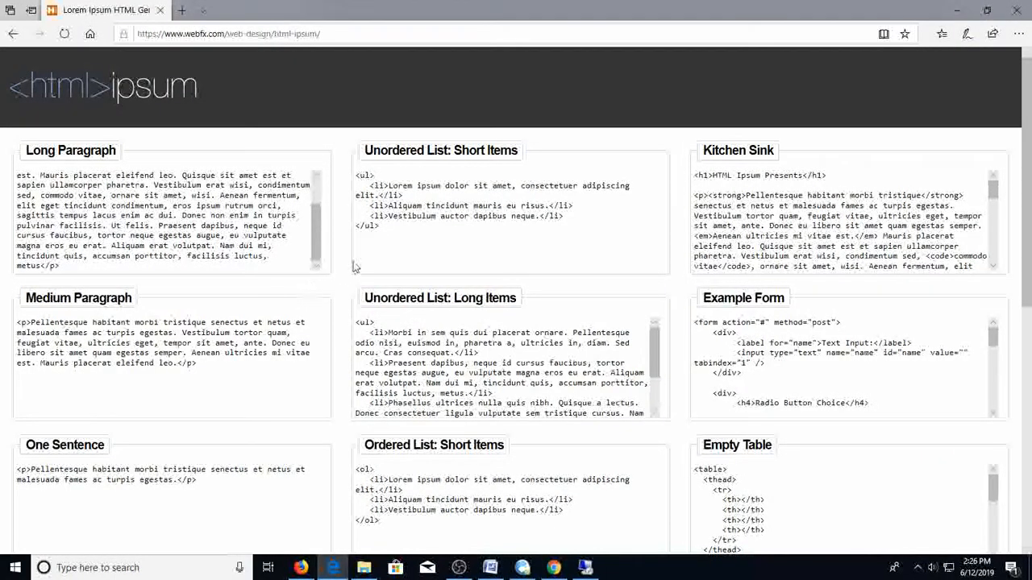
triple_click(165, 218)
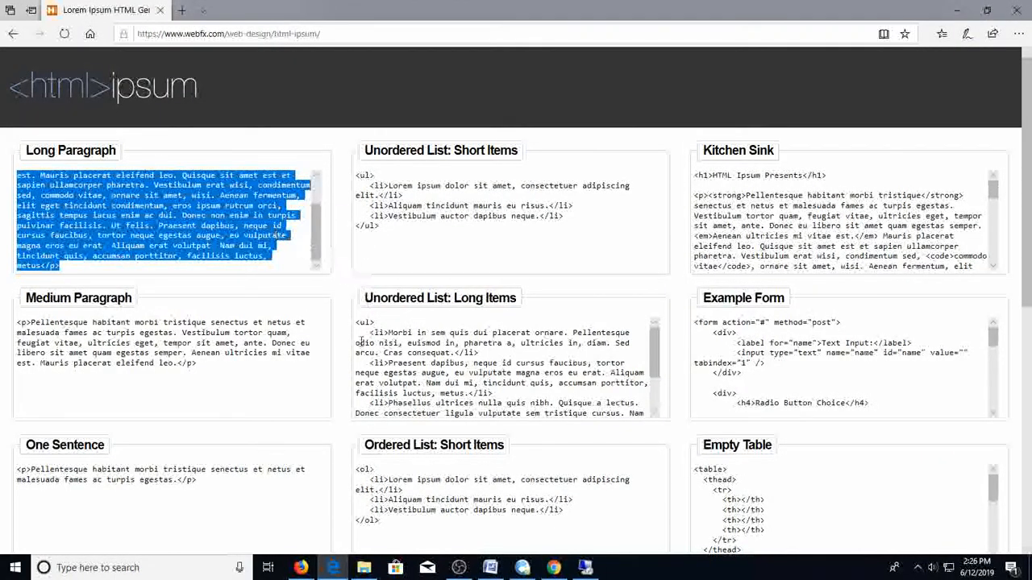
click(141, 207)
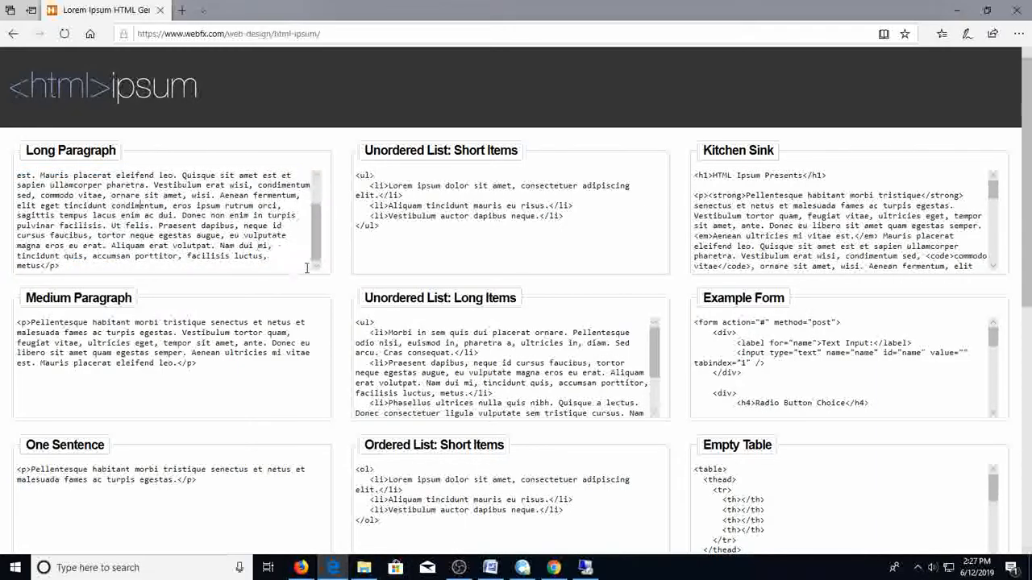
scroll(316, 234, up, 2)
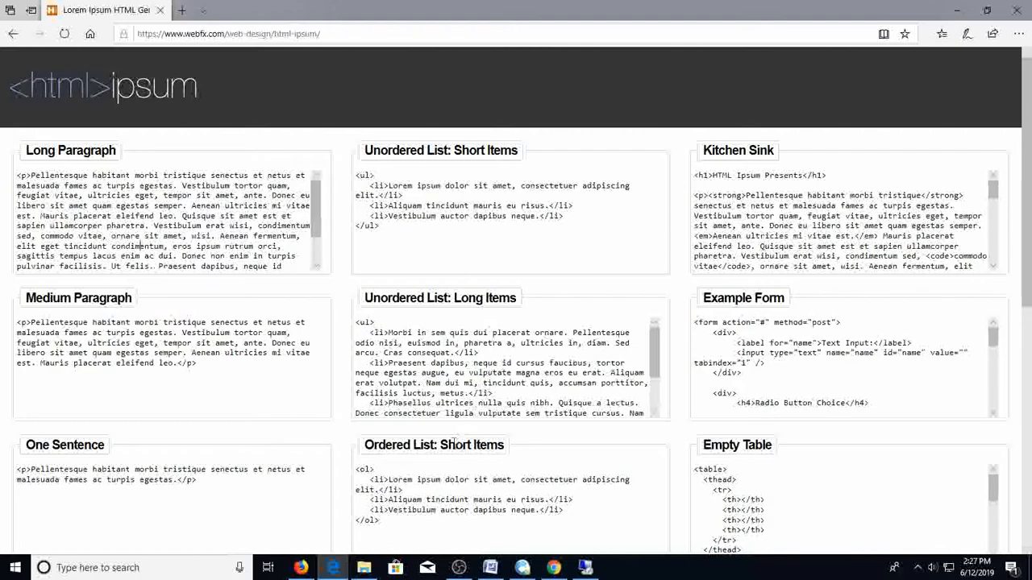
click(300, 568)
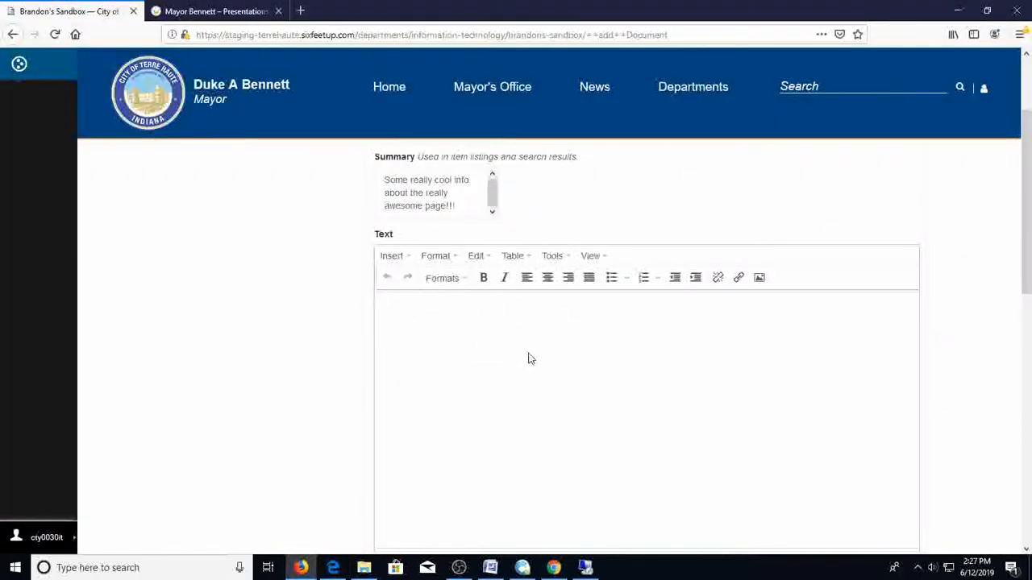
Step: Try the copied Long Paragraph HTML directly in the page's body text and clear it out again
text(<p>Pellentesque habitant morbi tristique senectus et netus et malesuada fames ac turpis egestas. Vestibulum tortor quam, feugiat vitae, ultricies eget, tempor sit amet, ante. Donec eu libero sit amet quam egestas semper. Aenean ultricies mi vitae est. Mauris placerat eleifend leo. Quisque sit amet est et sapien ullamcorper pharetra. Vestibulum erat wisi, condimentum sed, commodo vitae, ornare sit amet, wisi. Aenean fermentum, elit eget tincidunt condimentum, eros ipsum rutrum orci, sagittis tempus lacus enim ac dui. Donec non enim in turpis pulvinar facilisis. Ut felis. Praesent dapibus, neque id cursus faucibus, tortor neque egestas augue, eu vulputate magna eros eu erat. Aliquam erat volutpat. Nam dui mi, tincidunt quis, accumsan porttitor, facilisis luctus, metus</p>)
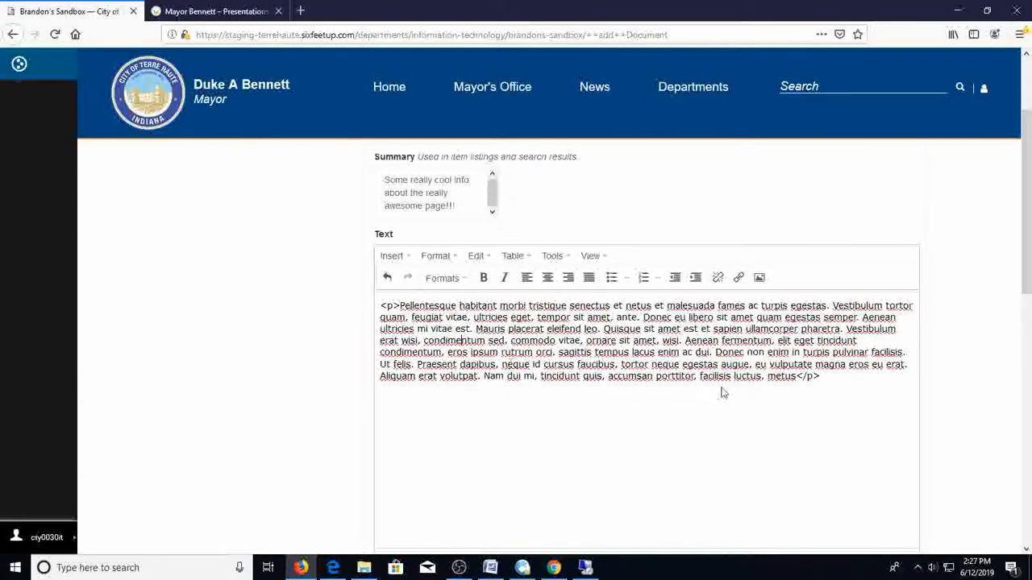
drag(830, 377, 362, 280)
key(ctrl+c)
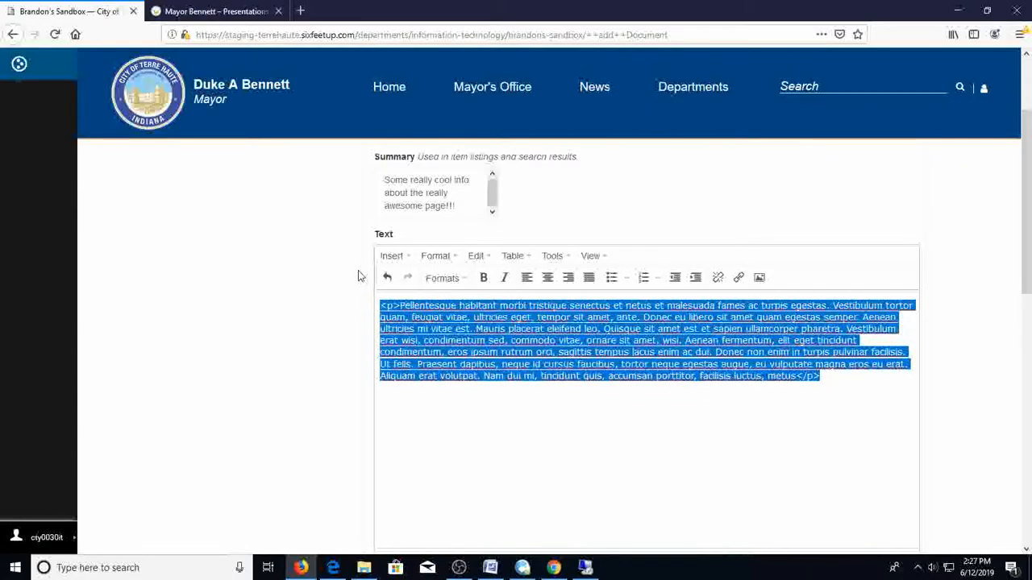
key(BackSpace)
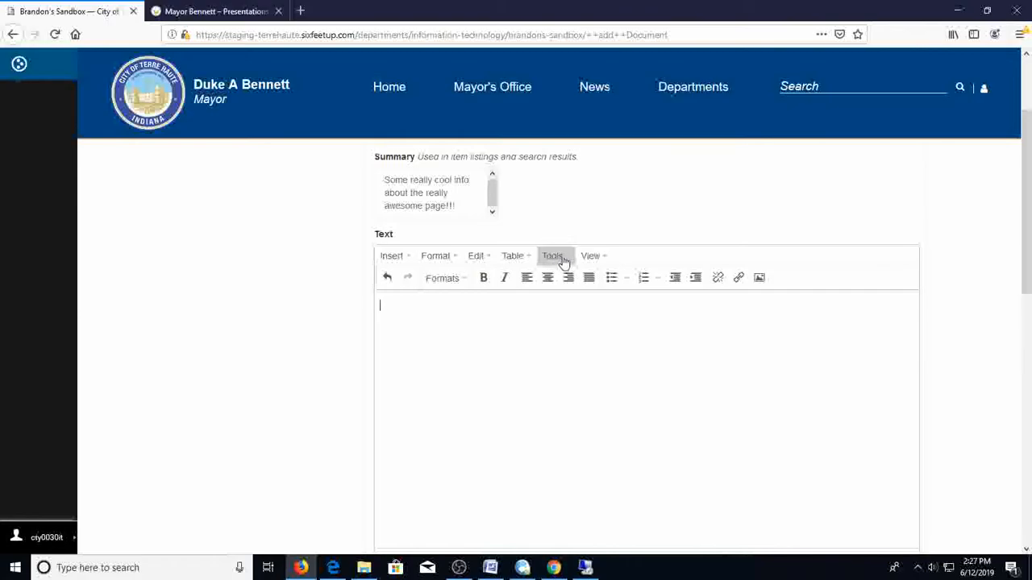
Step: Insert the copied paragraph HTML through the body text's source code and recheck the resulting markup
click(562, 258)
click(574, 277)
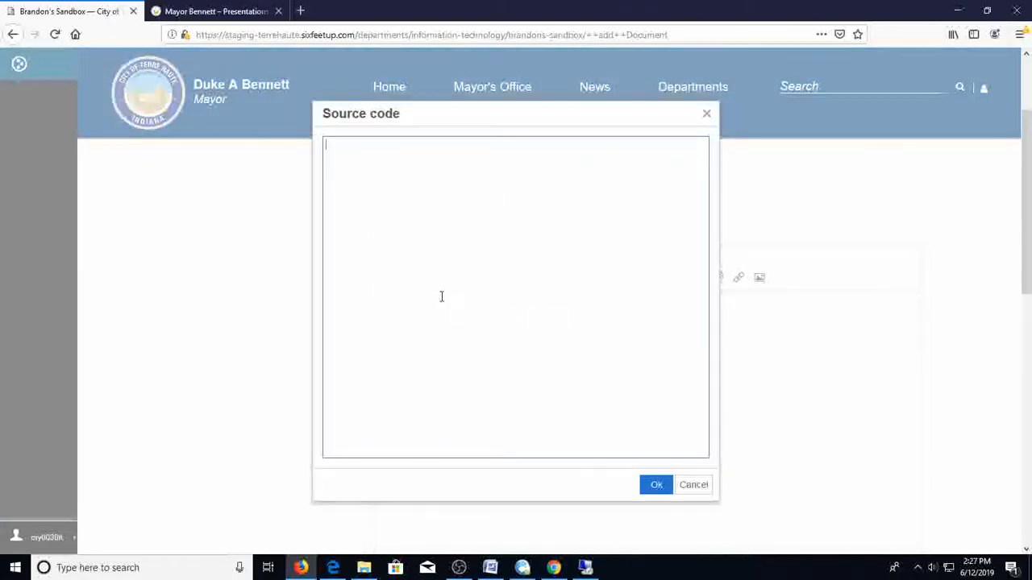
key(ctrl+v)
click(655, 485)
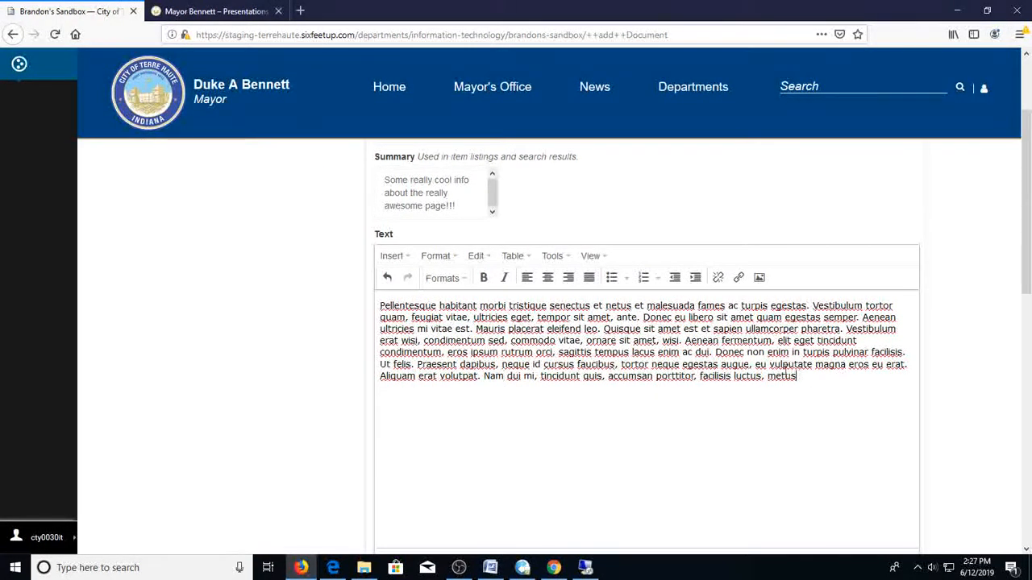
click(553, 256)
click(579, 279)
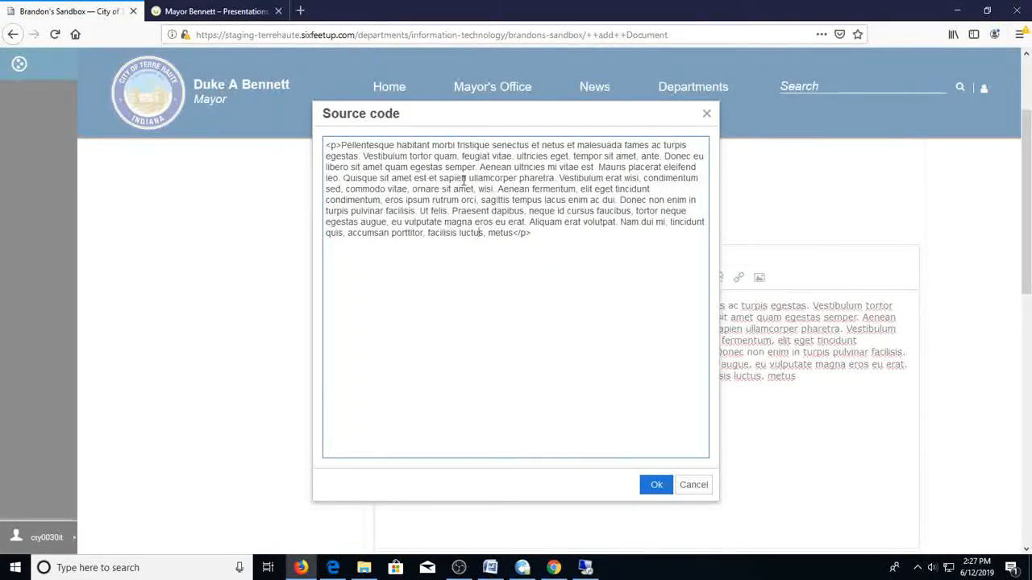
click(656, 485)
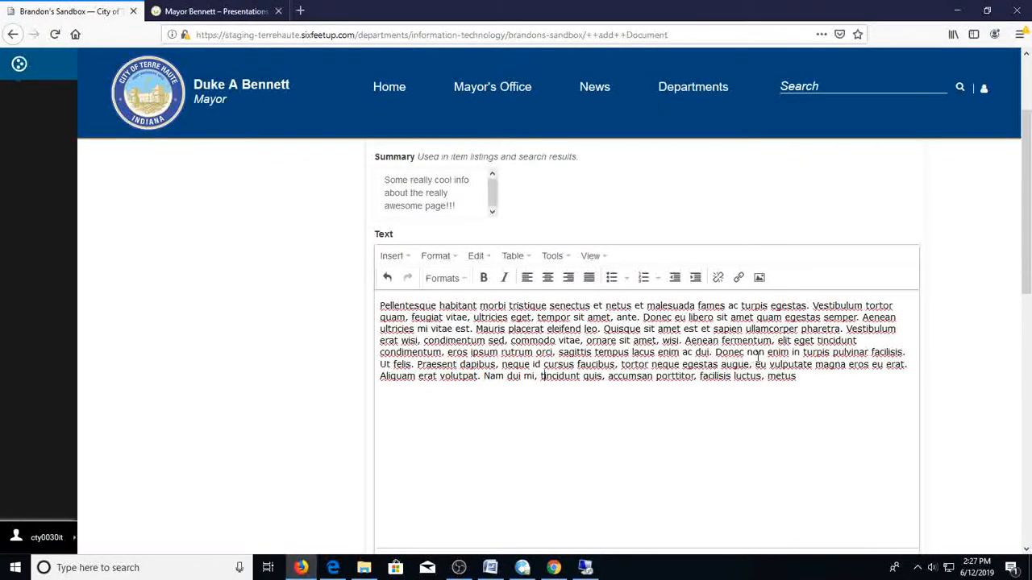
Step: Split the body text into three paragraphs, breaking before "Donec non enim" and before "Donec eu libero"
click(716, 352)
key(Return)
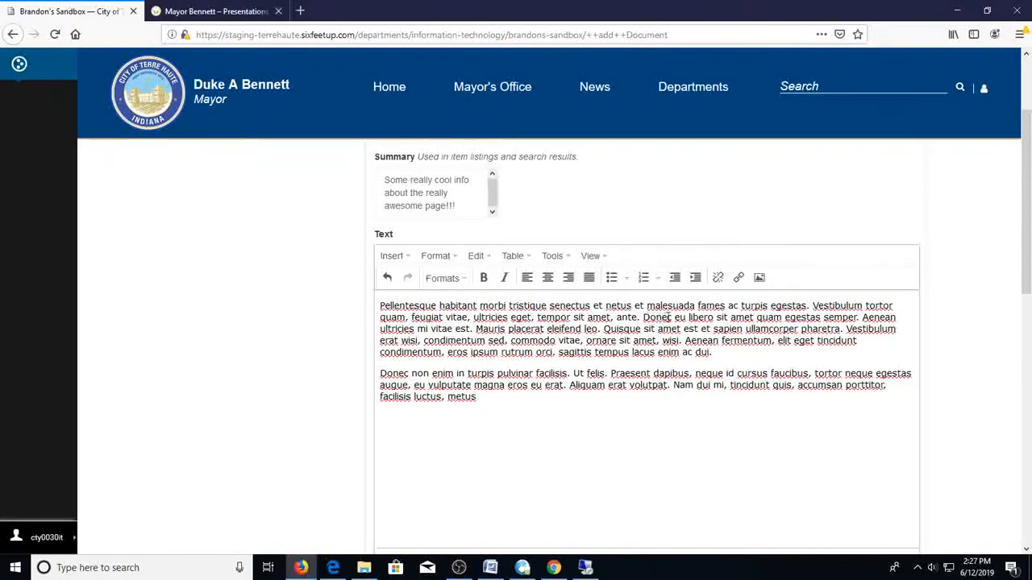
key(Return)
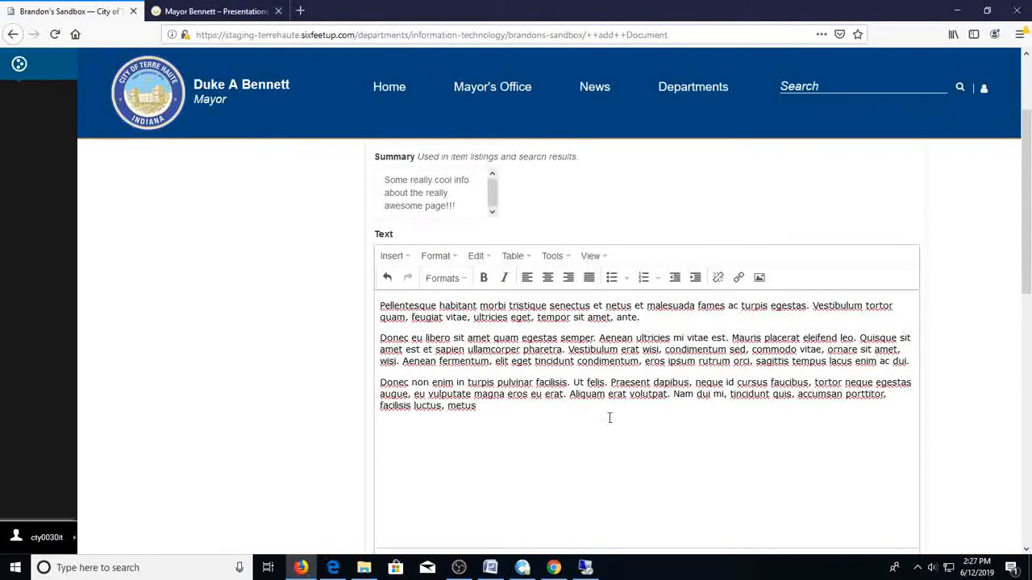
Step: Apply the Header 2 format to an empty line below the last body paragraph
click(448, 278)
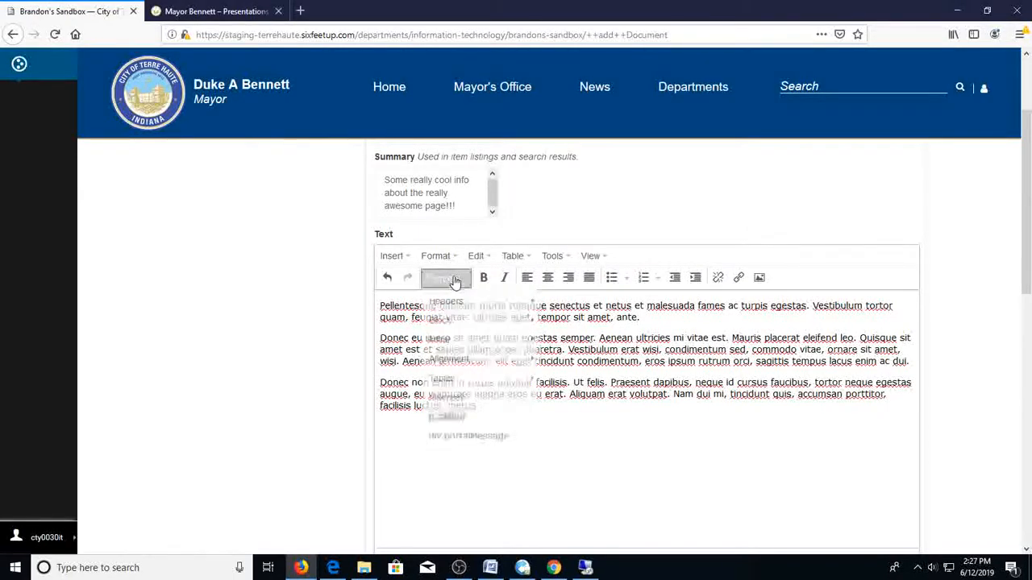
mouse_move(454, 301)
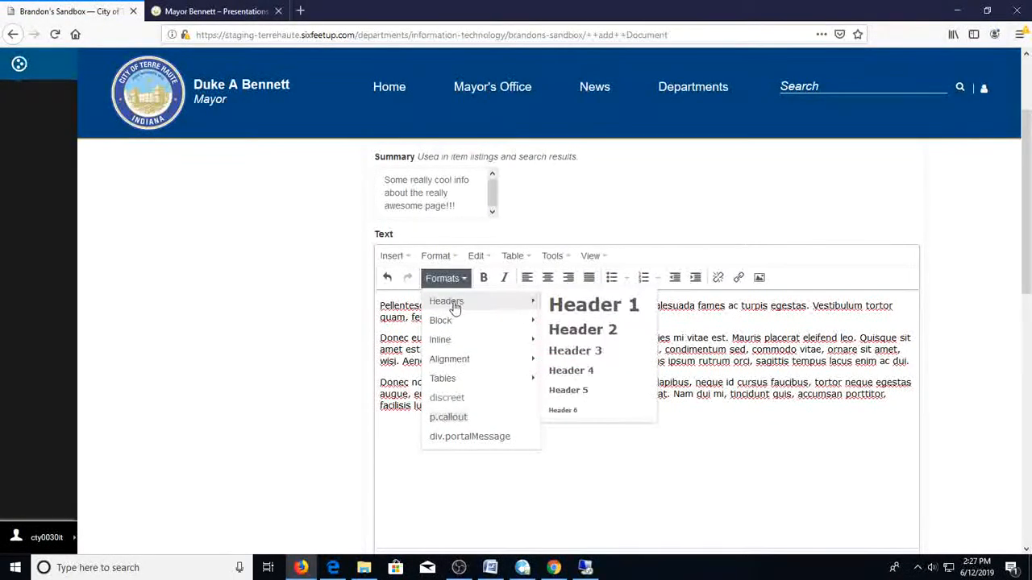
click(590, 331)
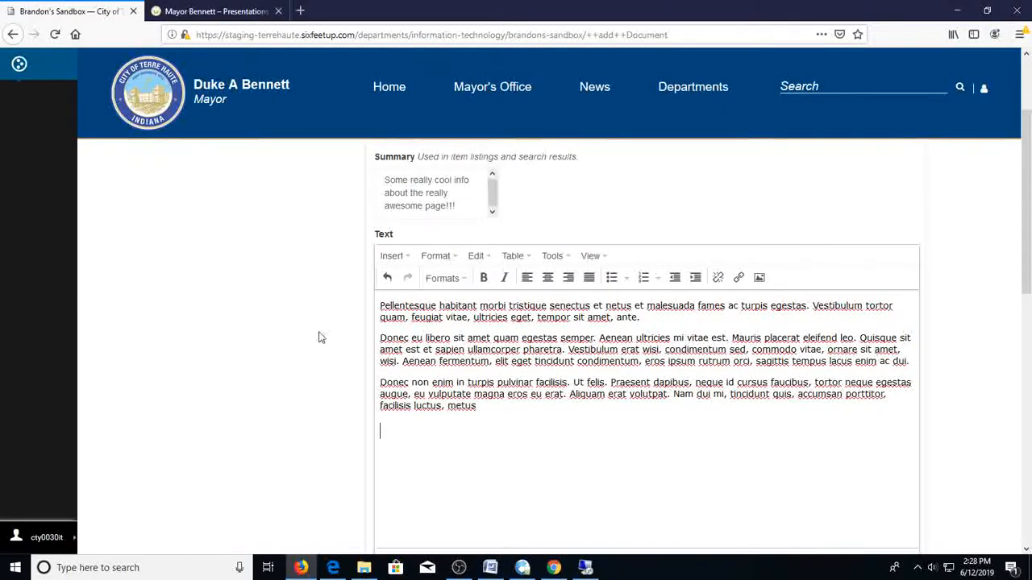
scroll(373, 339, up, 3)
scroll(290, 407, down, 5)
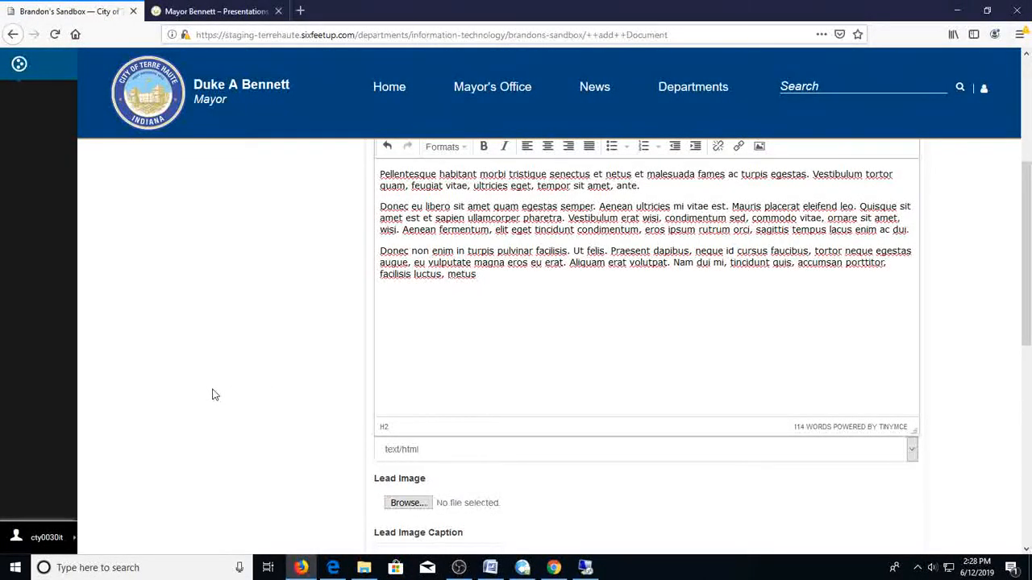
Step: Enter the heading "First Subheading" and insert the copied paragraph HTML beneath it through the body text's source code, replacing the empty paragraph
text(First Subheading)
key(Return)
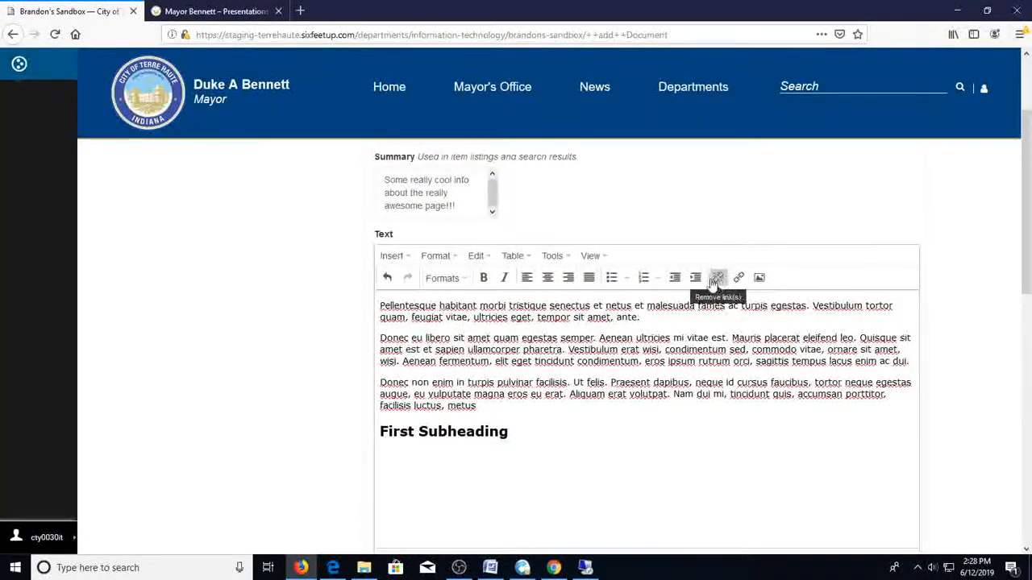
click(553, 255)
click(568, 279)
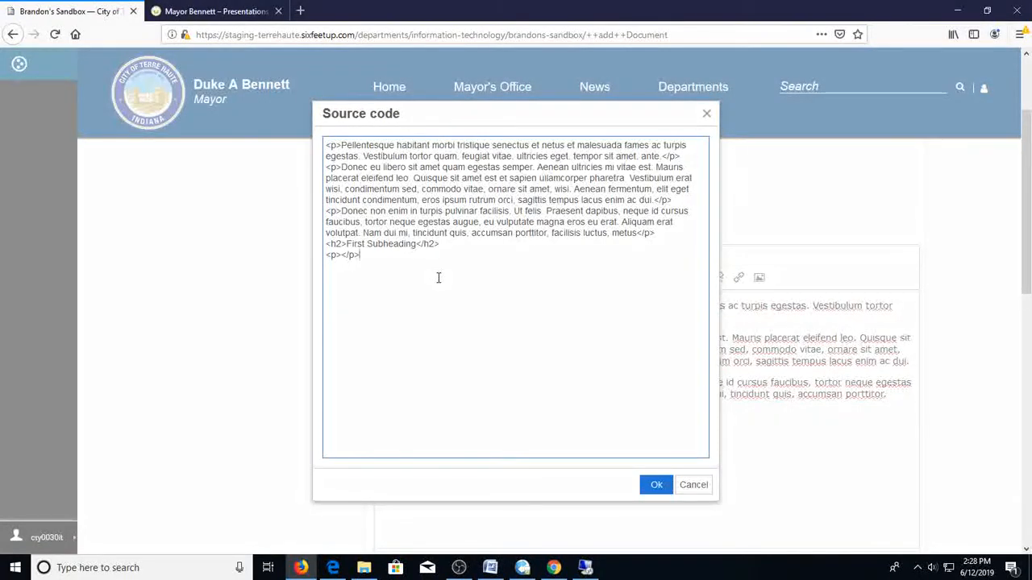
key(BackSpace)
key(BackSpace)
key(BackSpace)
text(<p>Pellentesque habitant morbi tristique senectus et netus et malesuada fames ac turpis egestas. Vestibulum tortor quam, feugiat vitae, ultricies eget, tempor sit amet, ante. Donec eu libero sit amet quam egestas semper. Aenean ultricies mi vitae est. Mauris placerat eleifend leo. Quisque sit amet est et sapien ullamcorper pharetra. Vestibulum erat wisi, condimentum sed, commodo vitae, ornare sit amet, wisi. Aenean fermentum, elit eget tincidunt condimentum, eros ipsum rutrum orci, sagittis tempus lacus enim ac dui. Donec non enim in turpis pulvinar facilisis. Ut felis. Praesent dapibus, neque id cursus faucibus, tortor neque egestas augue, eu vulputate magna eros eu erat. Aliquam erat volutpat. Nam dui mi, tincidunt quis, accumsan porttitor, facilisis luctus, metus</p>)
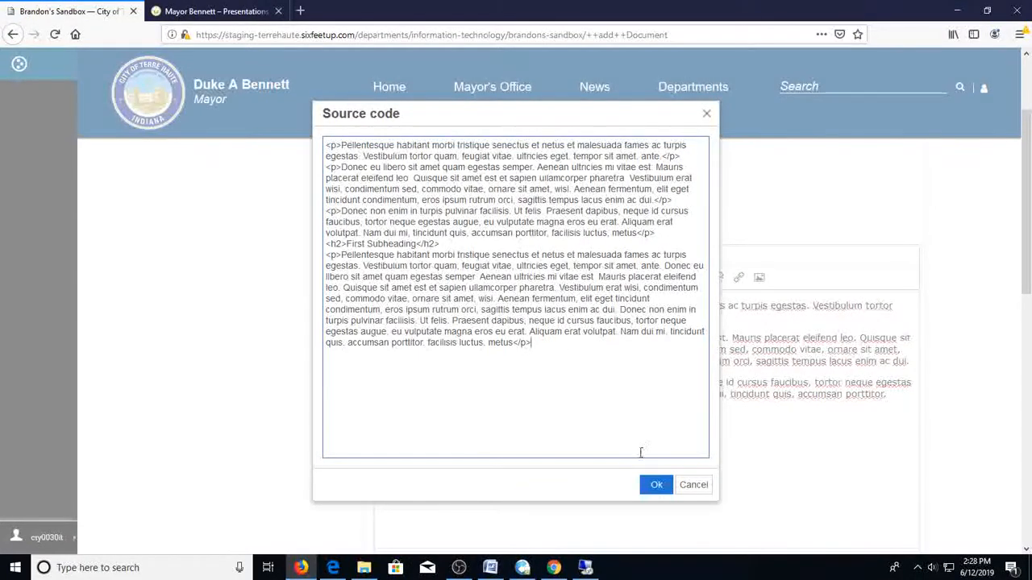
click(656, 485)
scroll(483, 389, down, 3)
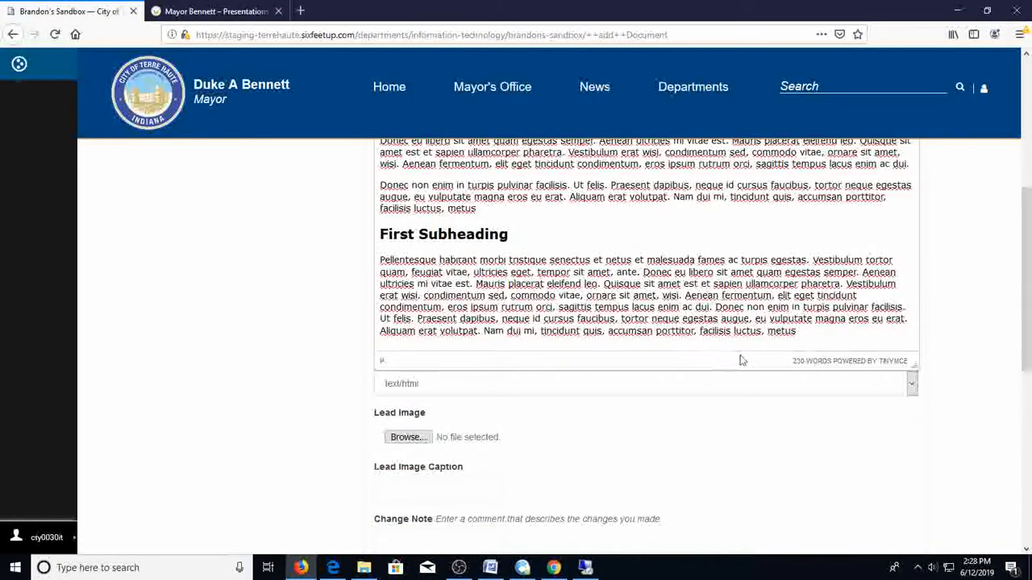
Step: Add a Header 2 heading reading "Summary" on a new line below the First Subheading paragraph
key(Return)
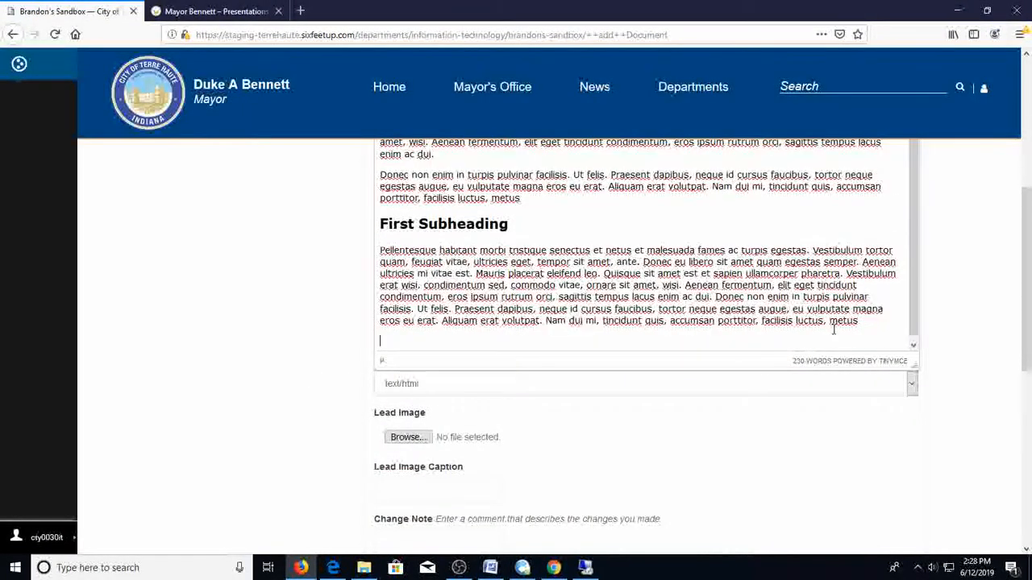
scroll(1000, 379, up, 6)
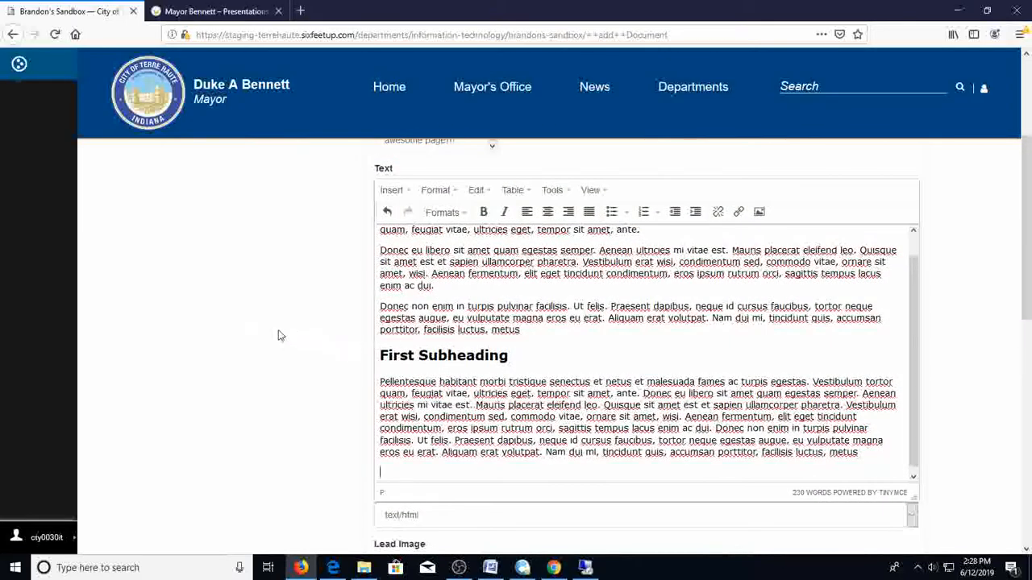
scroll(303, 353, down, 3)
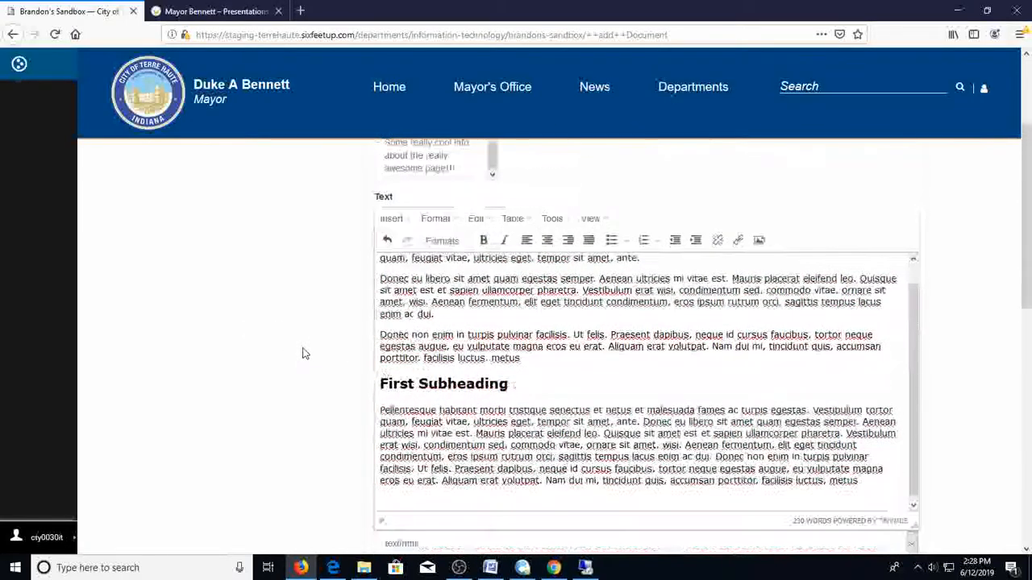
click(445, 213)
mouse_move(446, 235)
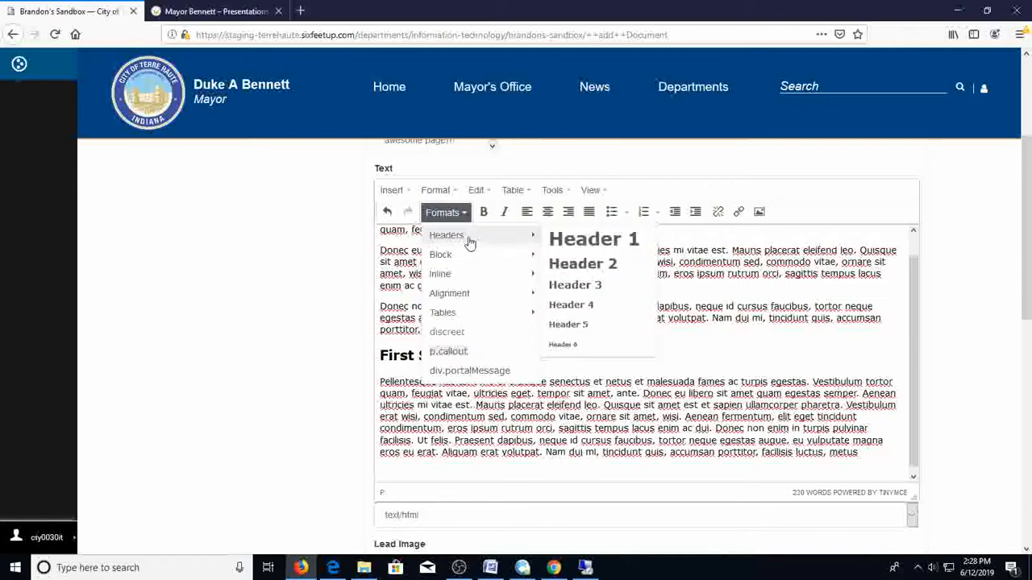
click(573, 267)
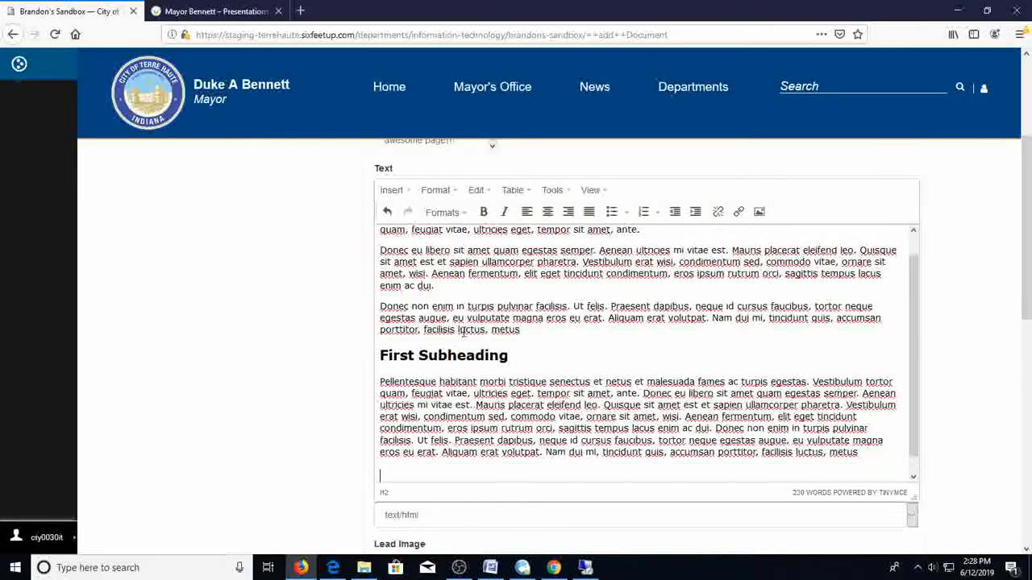
text(Summary)
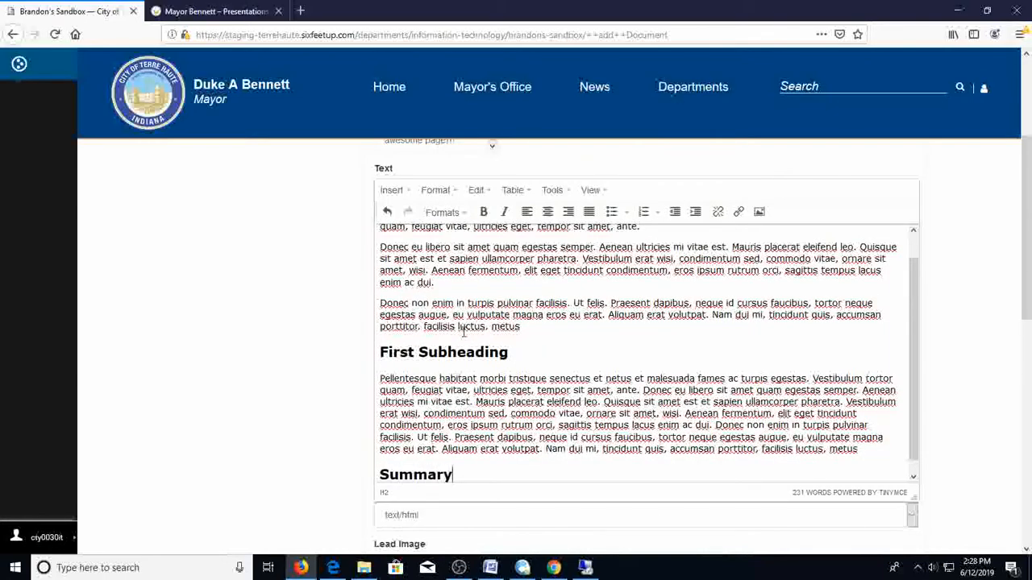
Step: Review the whole page form, from the title and summary down to the Lead Image, Lead Image Caption and Change Note fields
scroll(292, 362, down, 3)
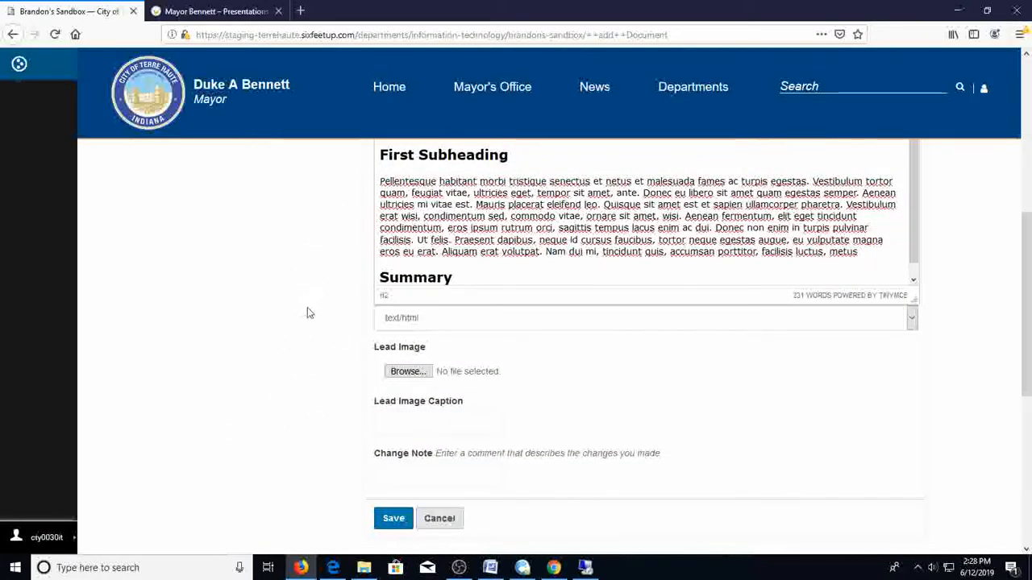
scroll(307, 307, up, 3)
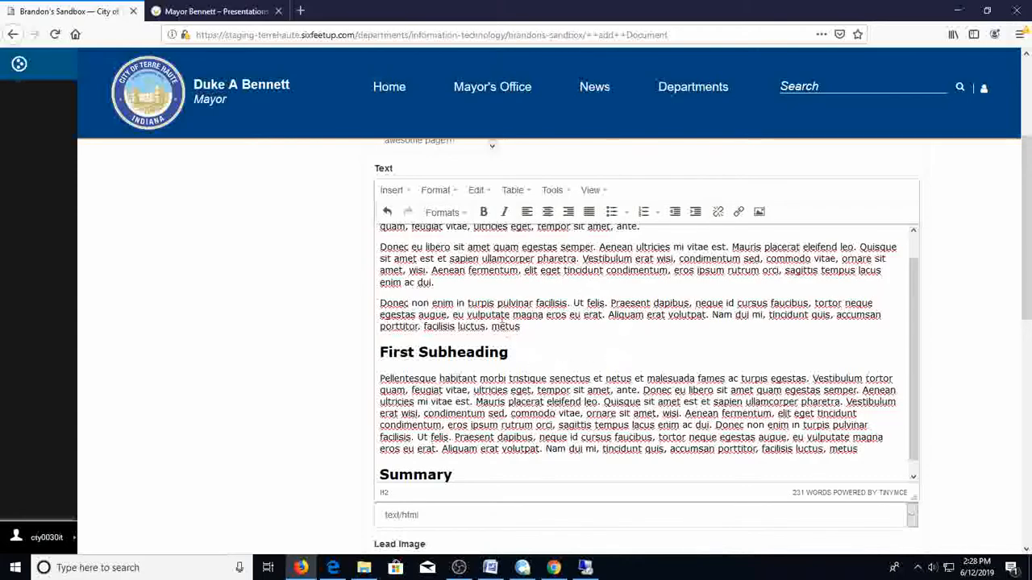
scroll(322, 330, up, 3)
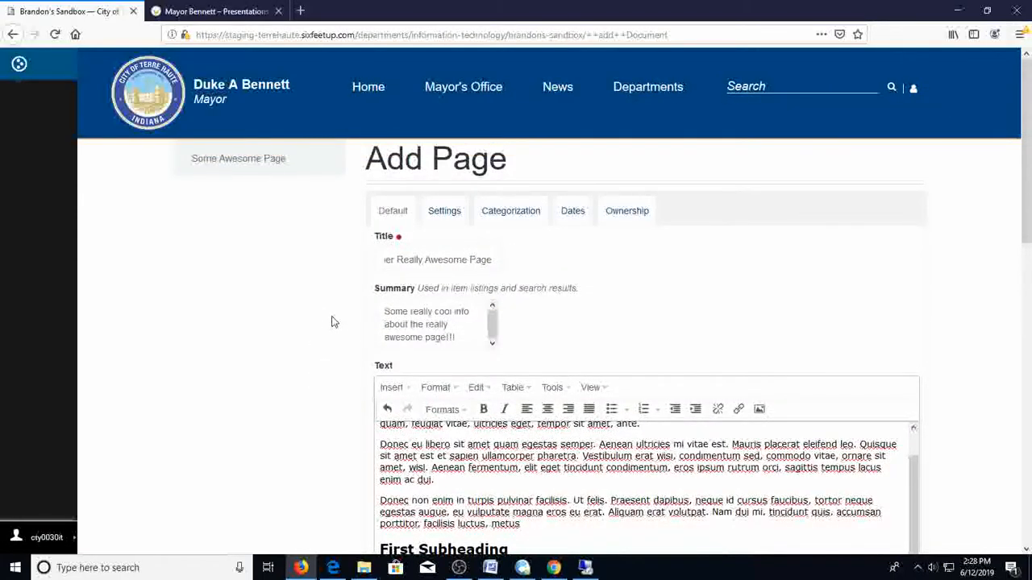
scroll(305, 339, down, 5)
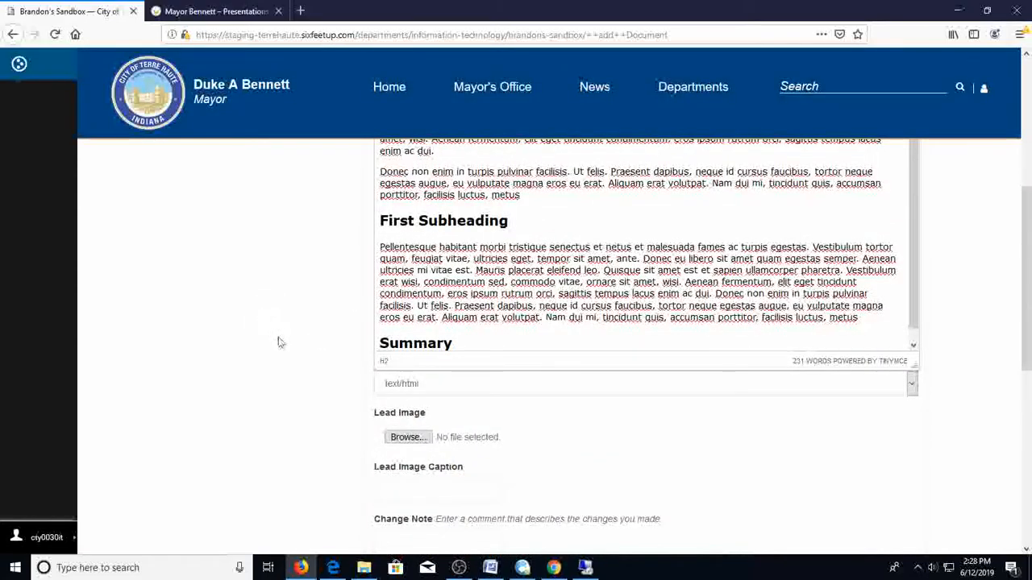
scroll(286, 349, down, 1)
scroll(286, 349, down, 1)
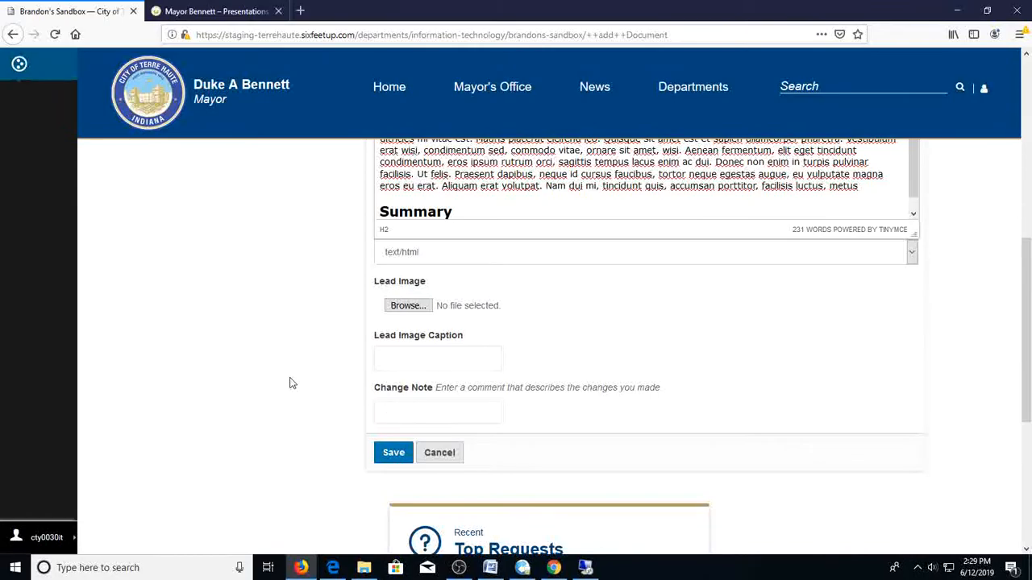
scroll(293, 414, up, 10)
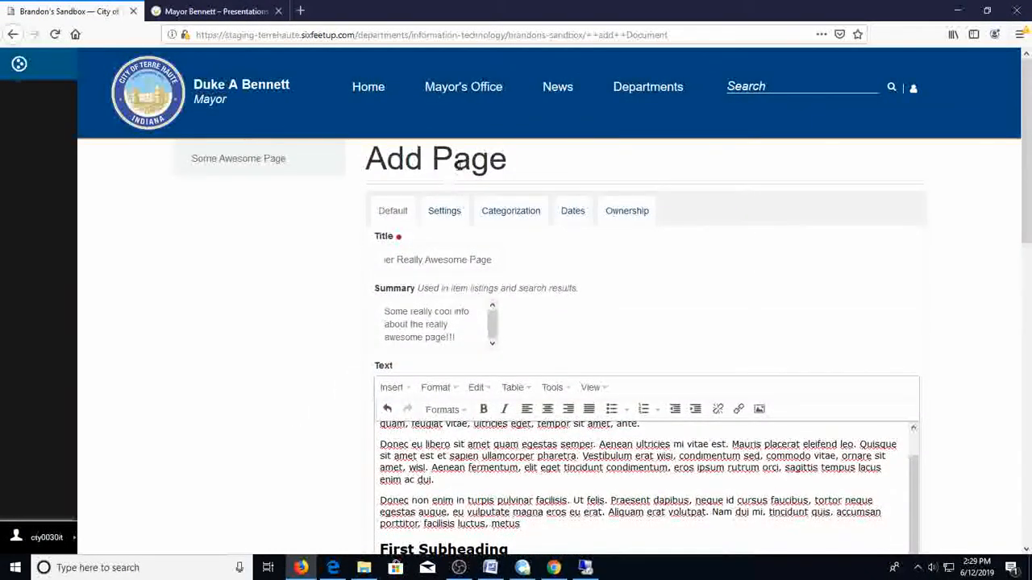
scroll(277, 323, down, 12)
scroll(315, 336, up, 3)
click(447, 362)
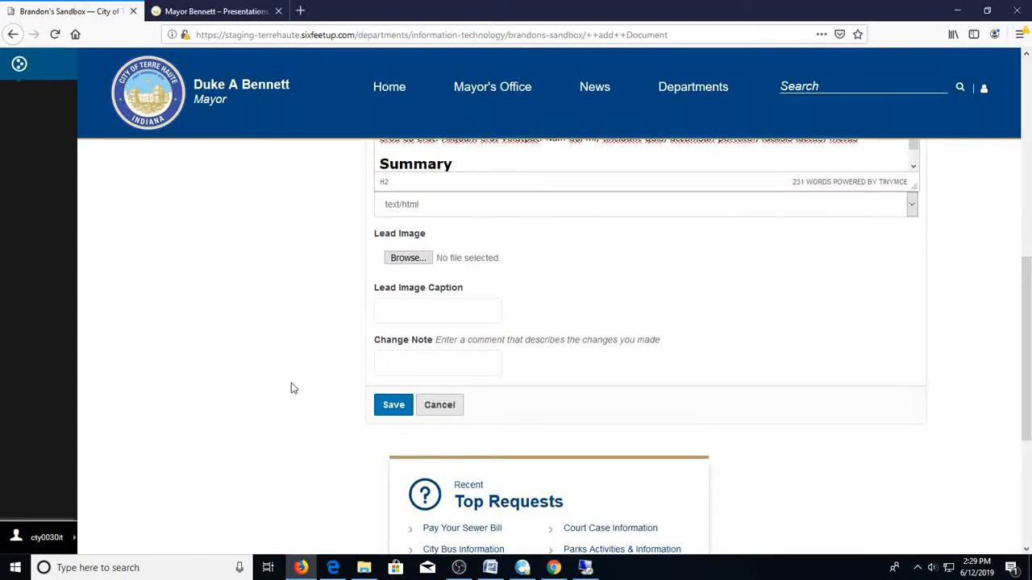
scroll(291, 381, up, 10)
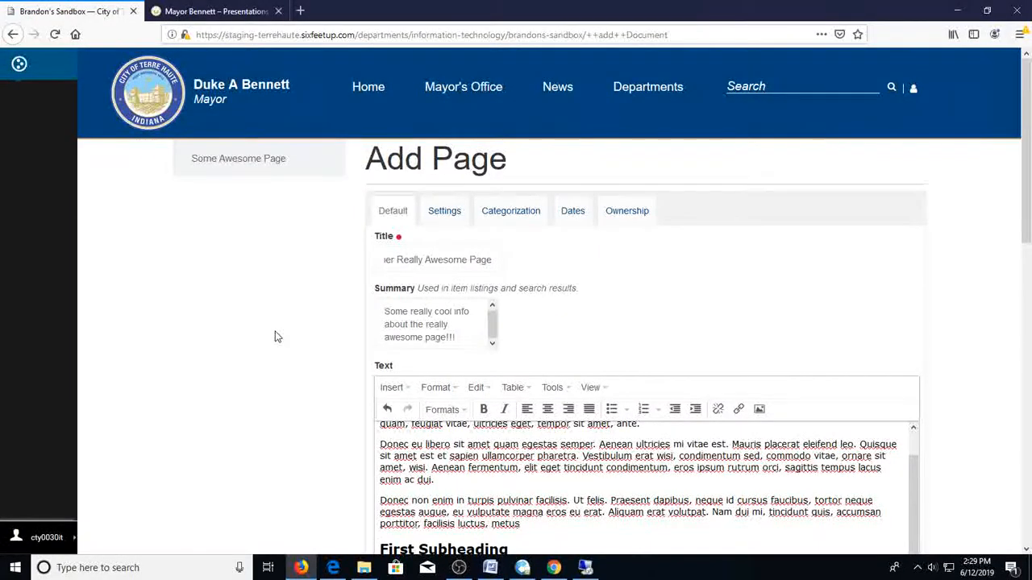
Step: Examine the new page's settings, including the choices for Allow discussion
click(444, 210)
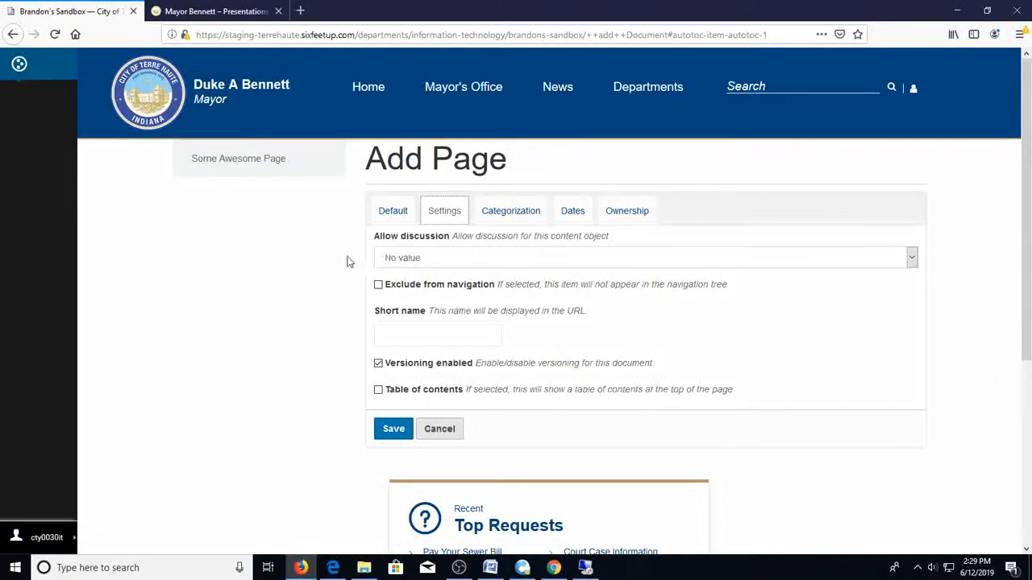
click(440, 258)
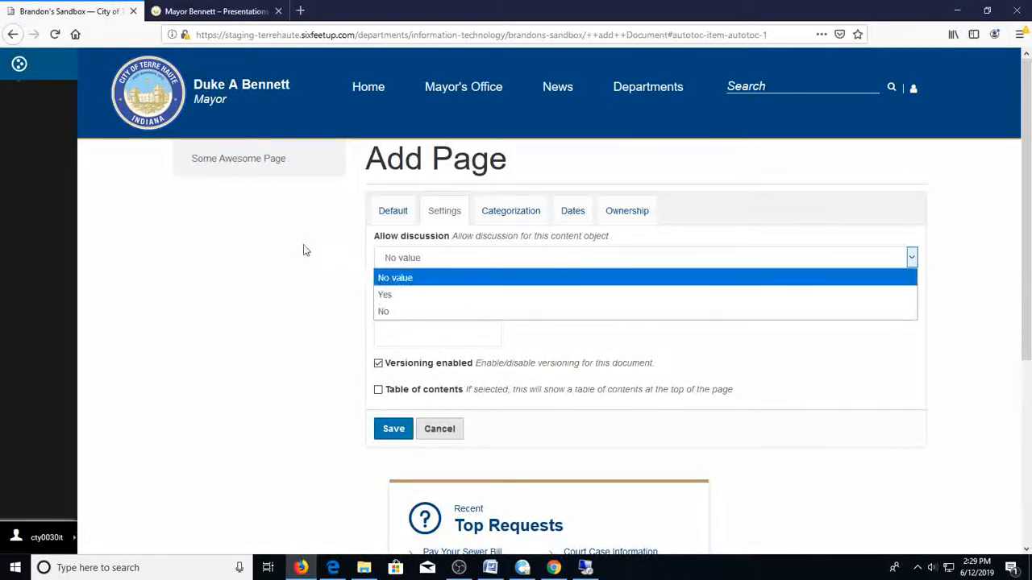
click(422, 263)
click(440, 266)
click(304, 261)
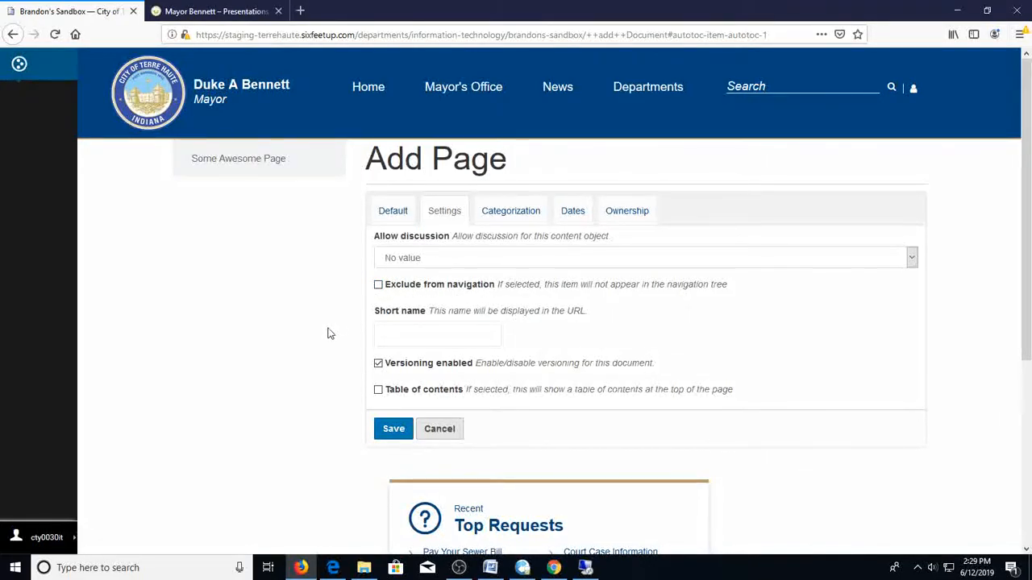
Step: Recheck the subheadings in the page's body text against the Table of contents setting
click(390, 216)
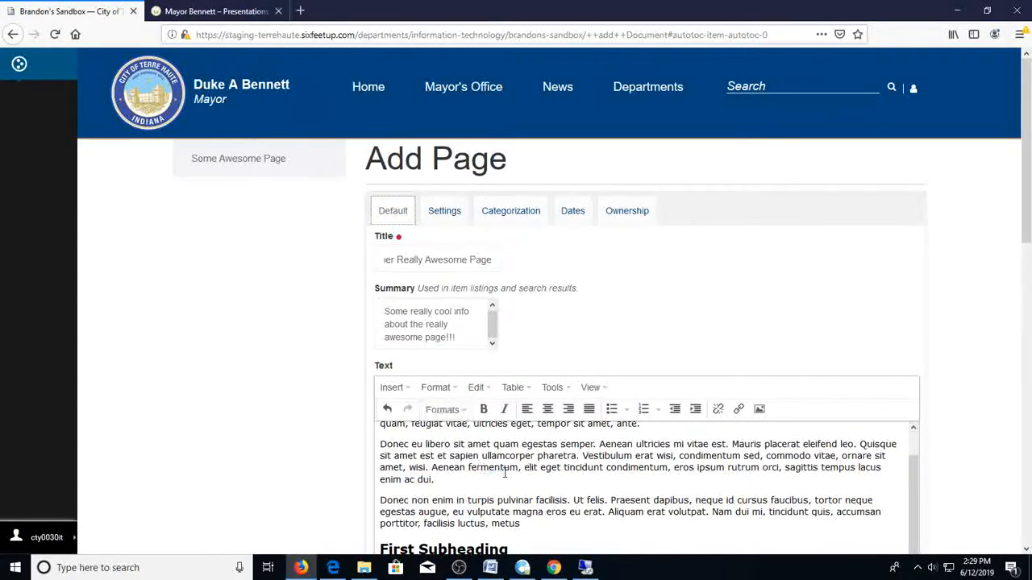
scroll(504, 476, down, 1)
scroll(304, 398, down, 3)
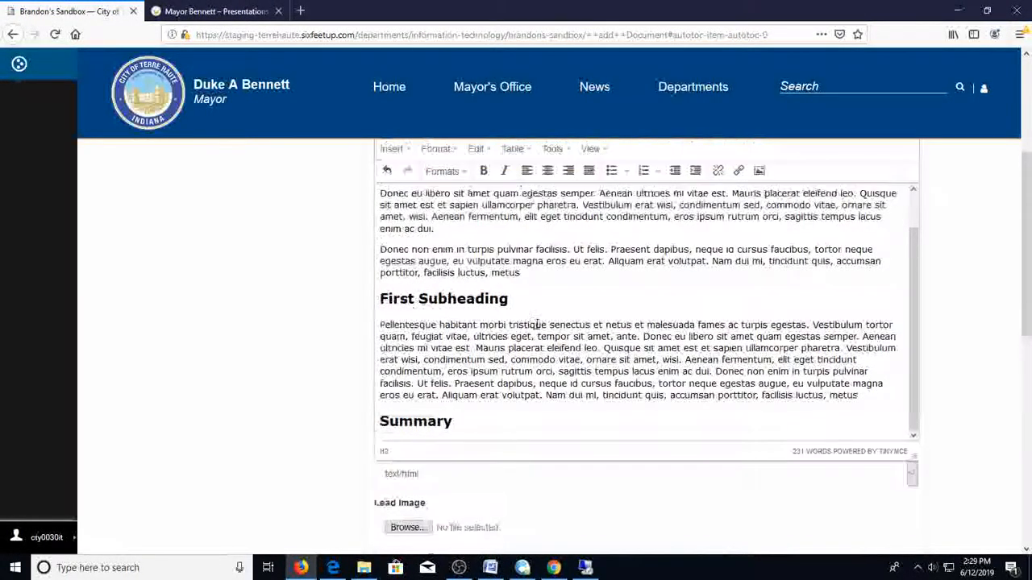
scroll(537, 324, up, 3)
click(446, 213)
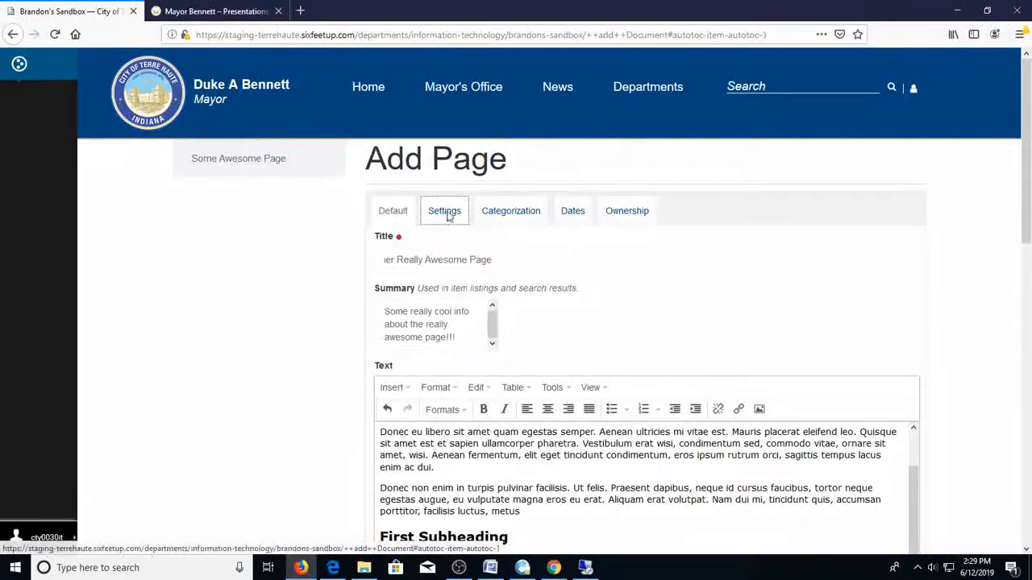
Step: Add the tags "servers" and "networking" to the page's categorization
click(504, 213)
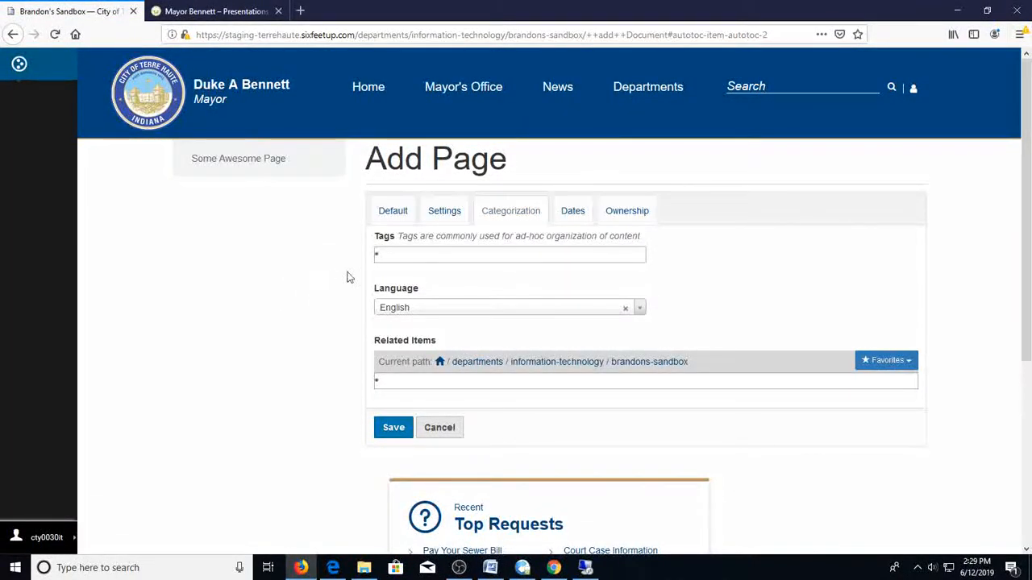
click(419, 254)
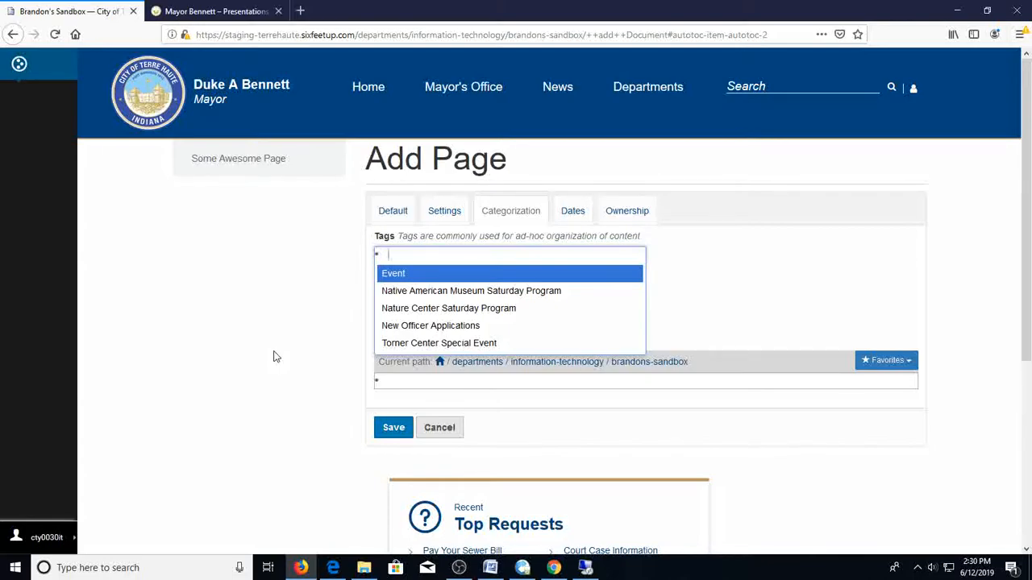
text(servers)
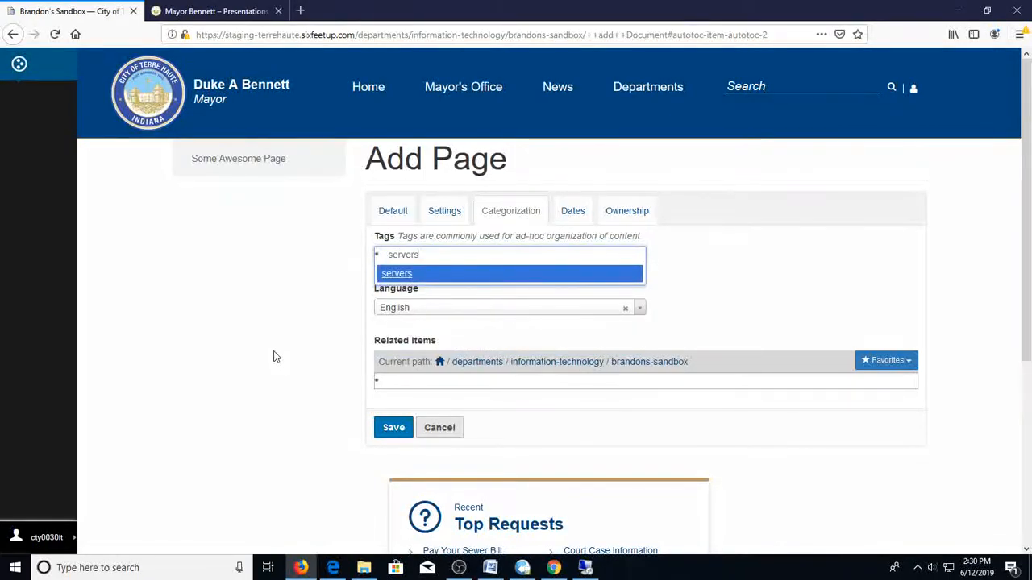
key(Return)
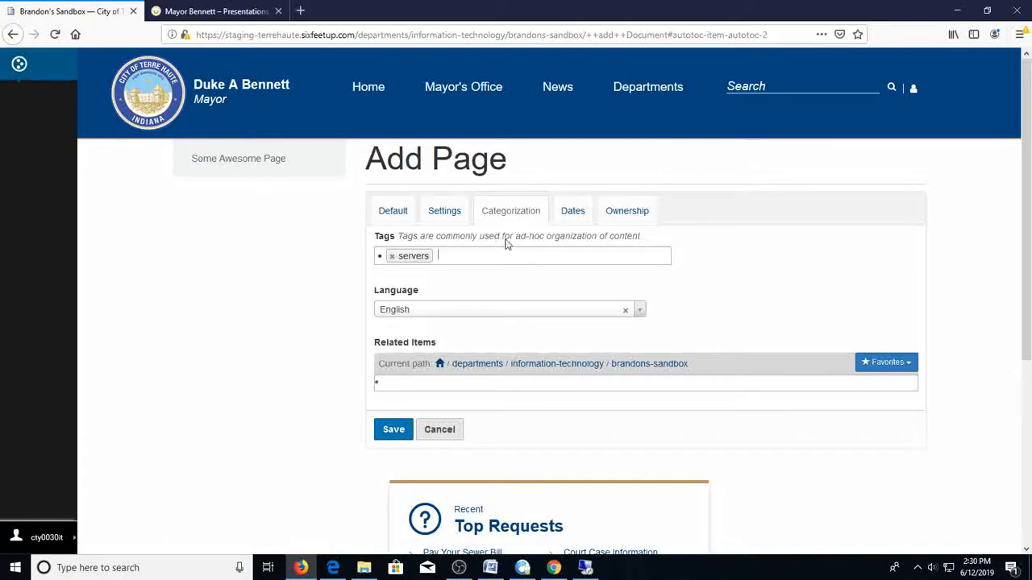
click(315, 298)
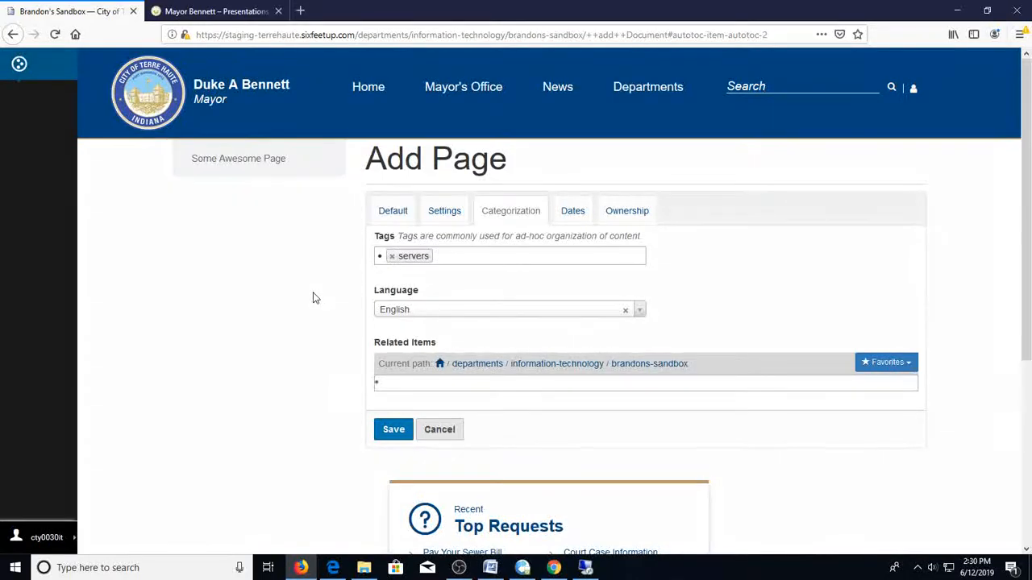
click(451, 259)
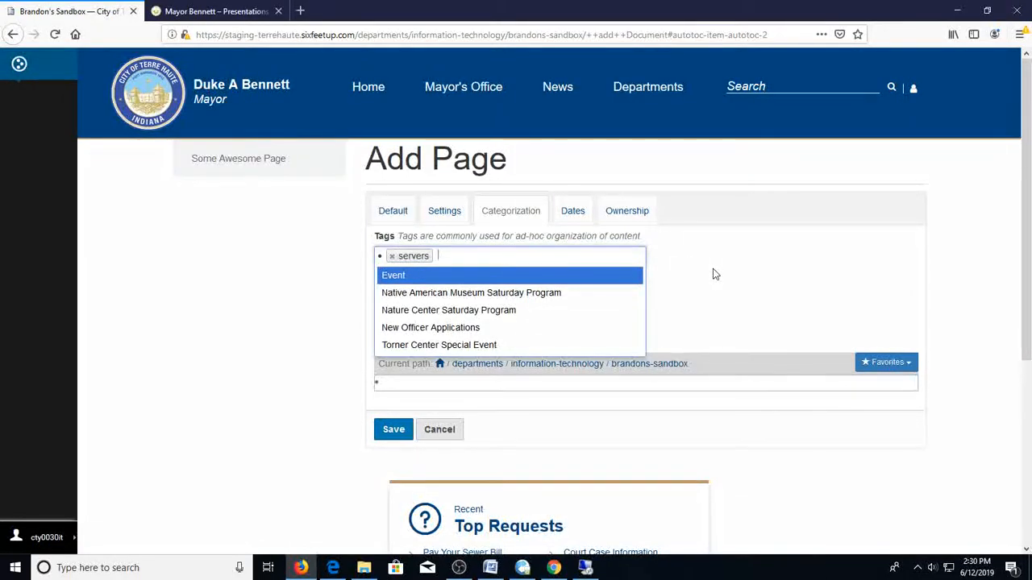
text(networking)
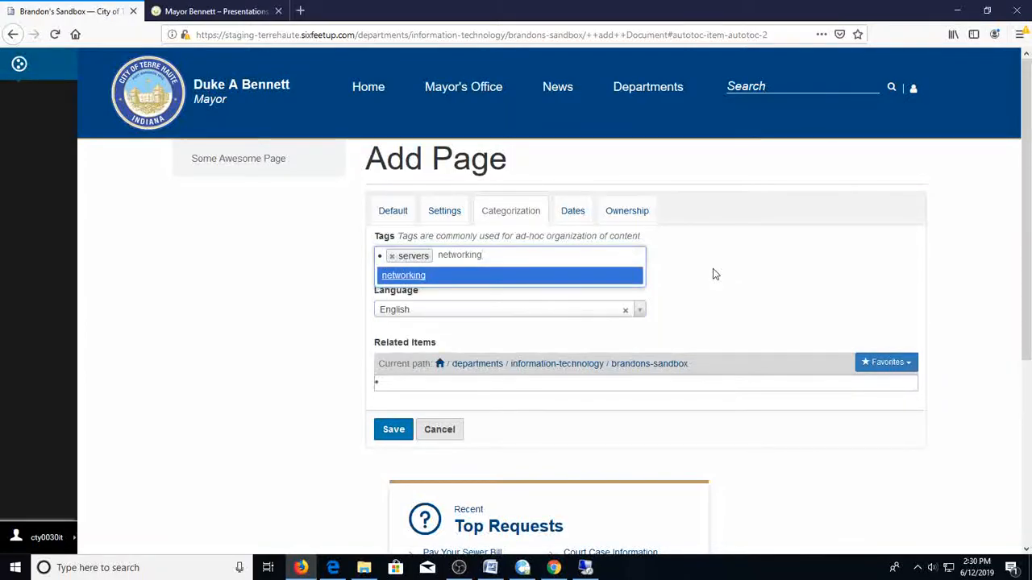
key(Return)
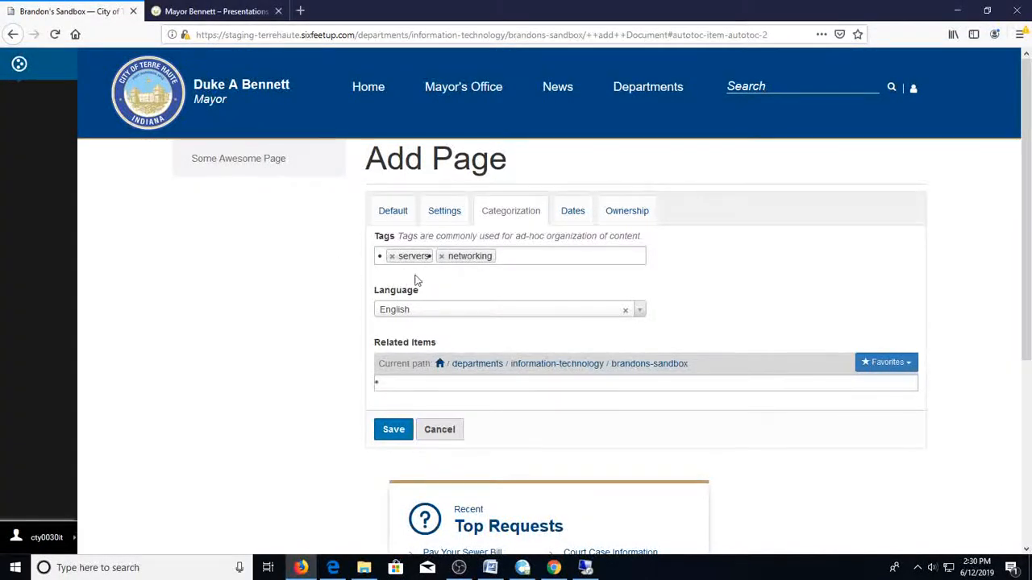
click(523, 260)
click(328, 284)
Step: Add "Some Awesome Page" from the sandbox folder as a related item of the new page
click(414, 384)
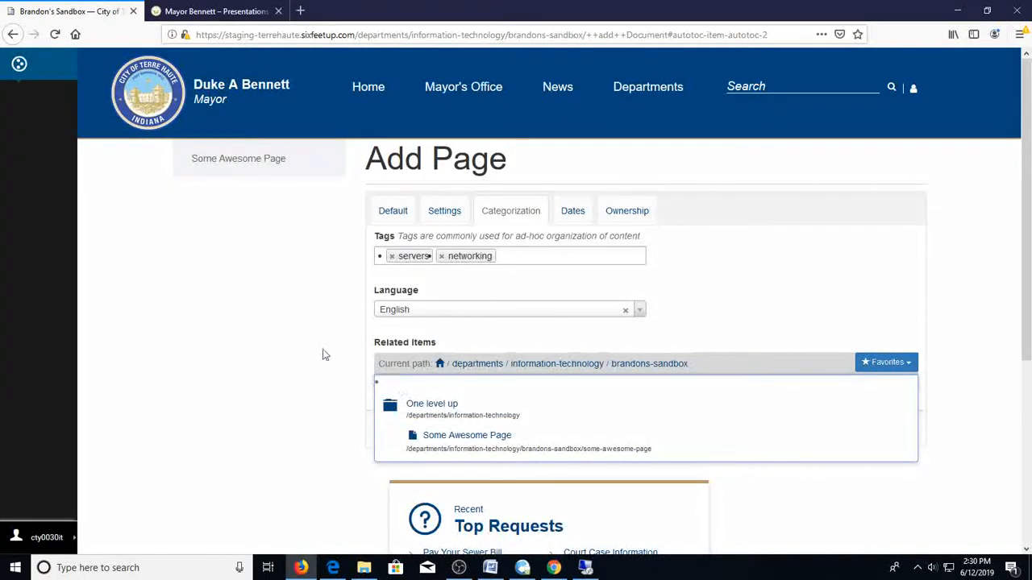
click(252, 337)
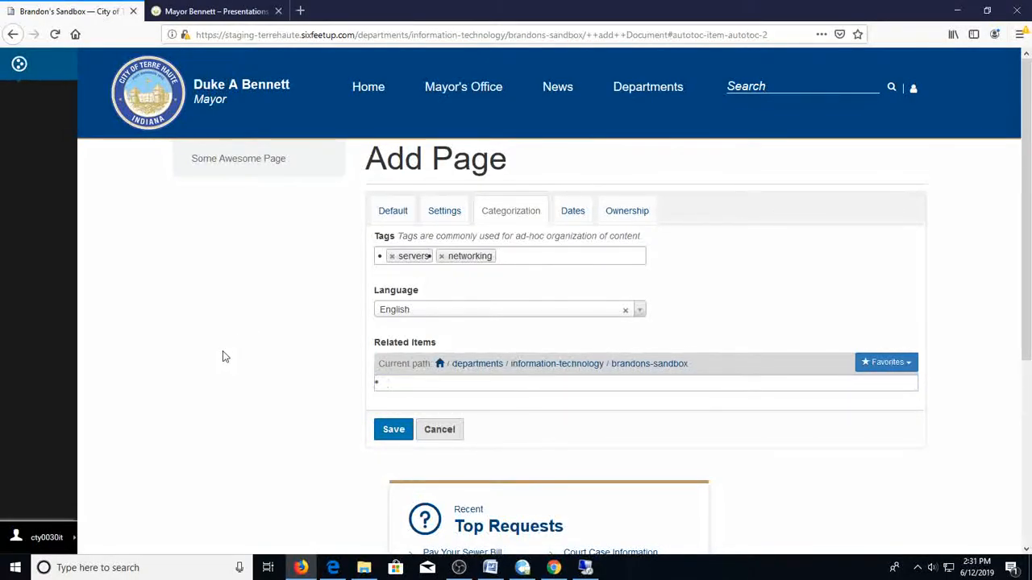
click(414, 383)
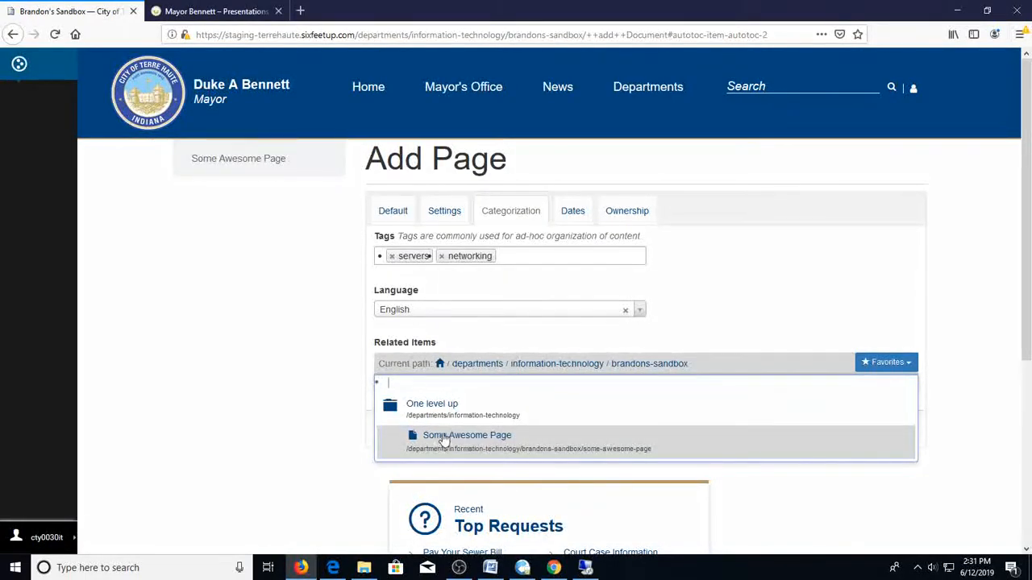
click(450, 440)
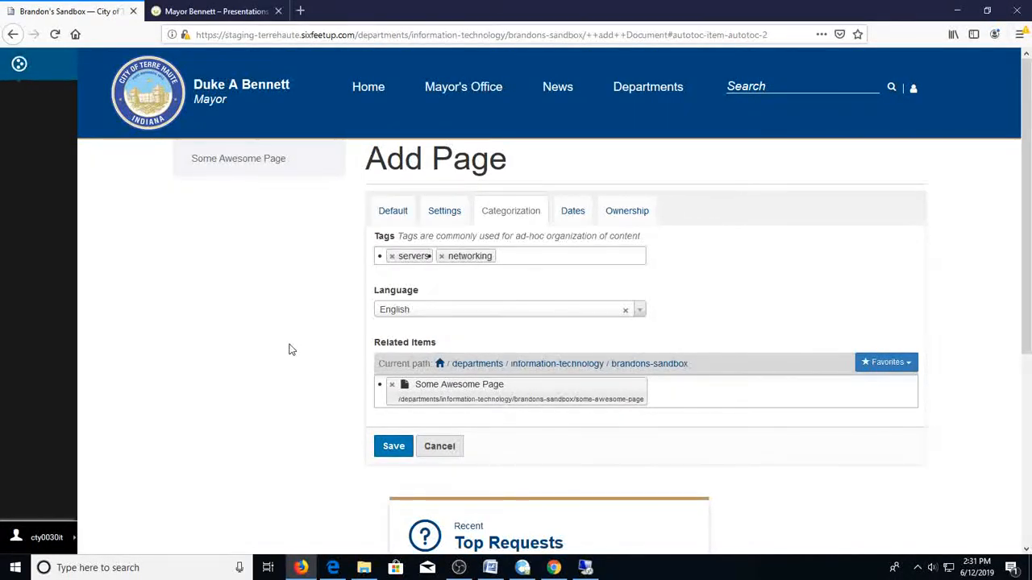
Step: Examine the Publishing Date and Expiration Date options and the page's ownership fields, including Creators
click(573, 212)
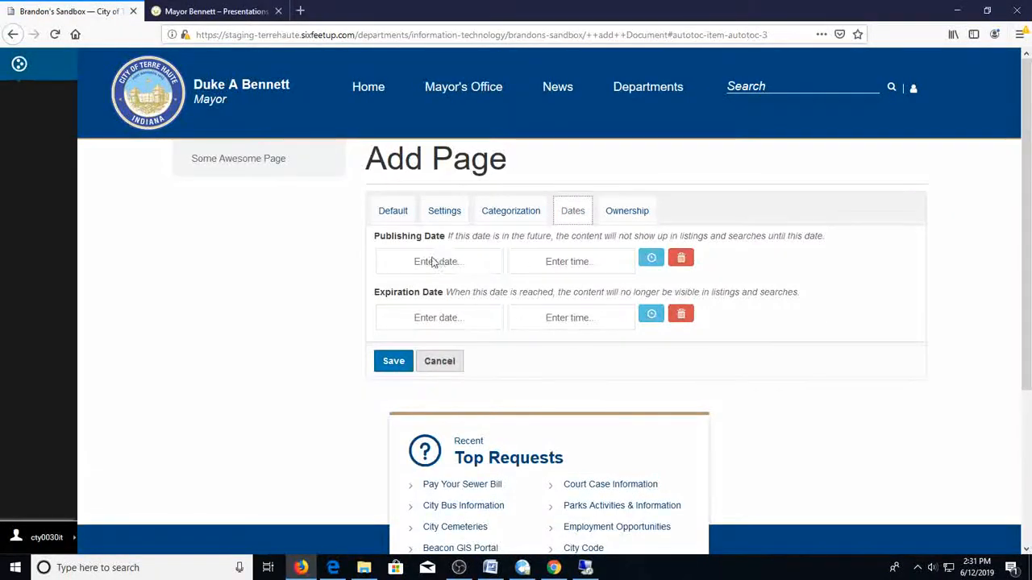
click(460, 262)
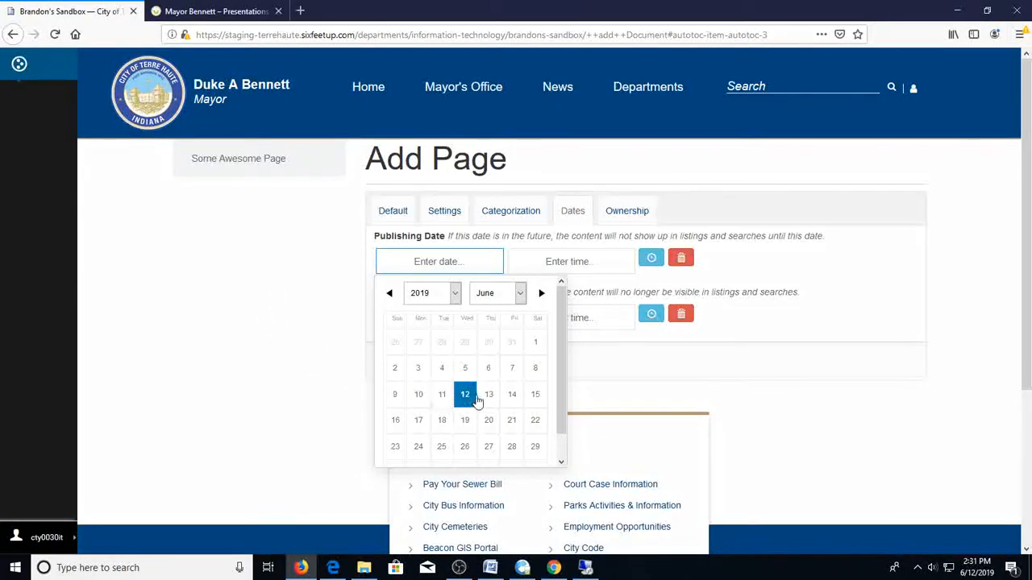
click(322, 343)
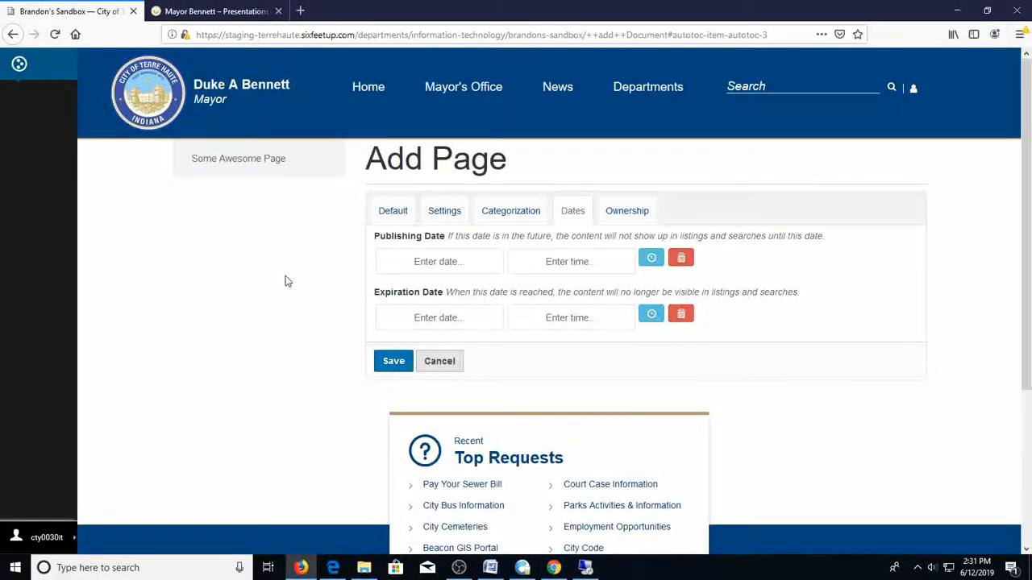
click(640, 216)
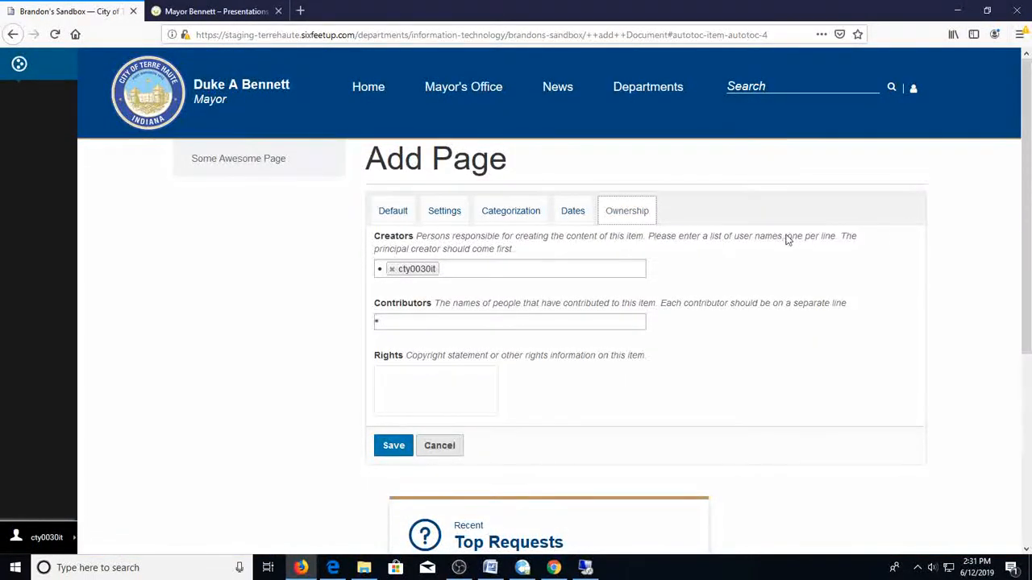
click(540, 273)
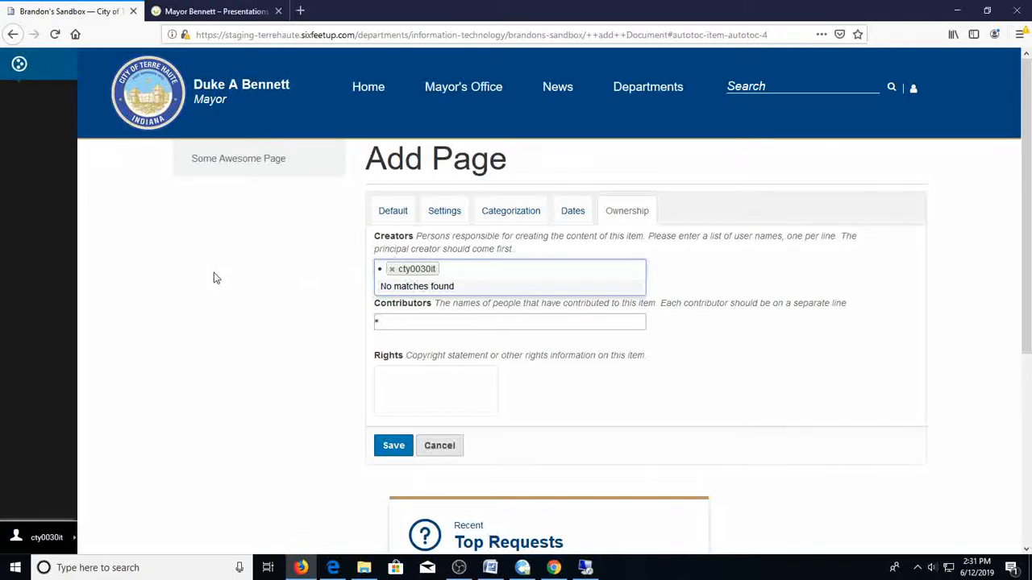
click(168, 270)
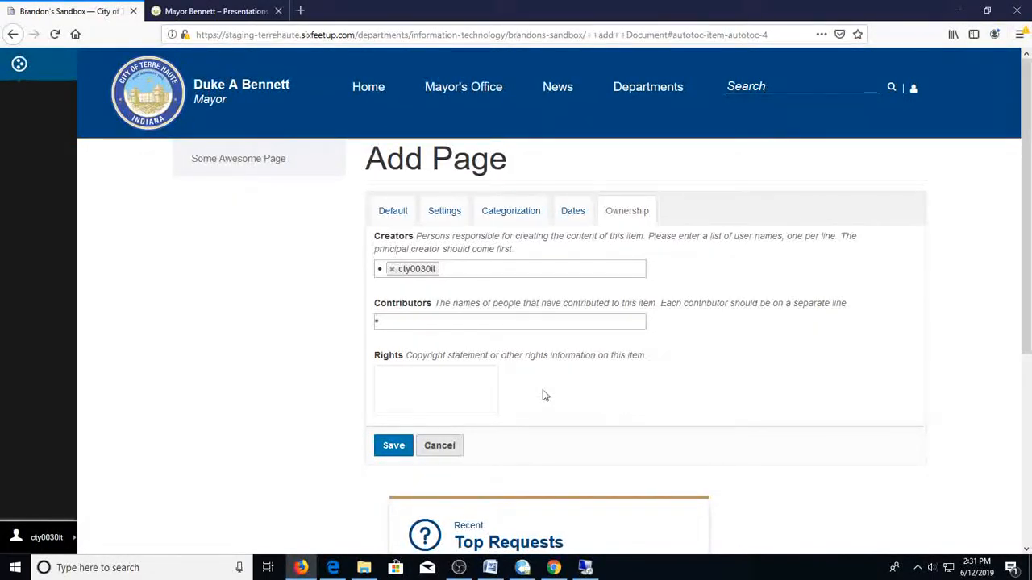
Step: Save the new page and review its published layout, from the heading and summary to the body text, related items and tags
click(390, 453)
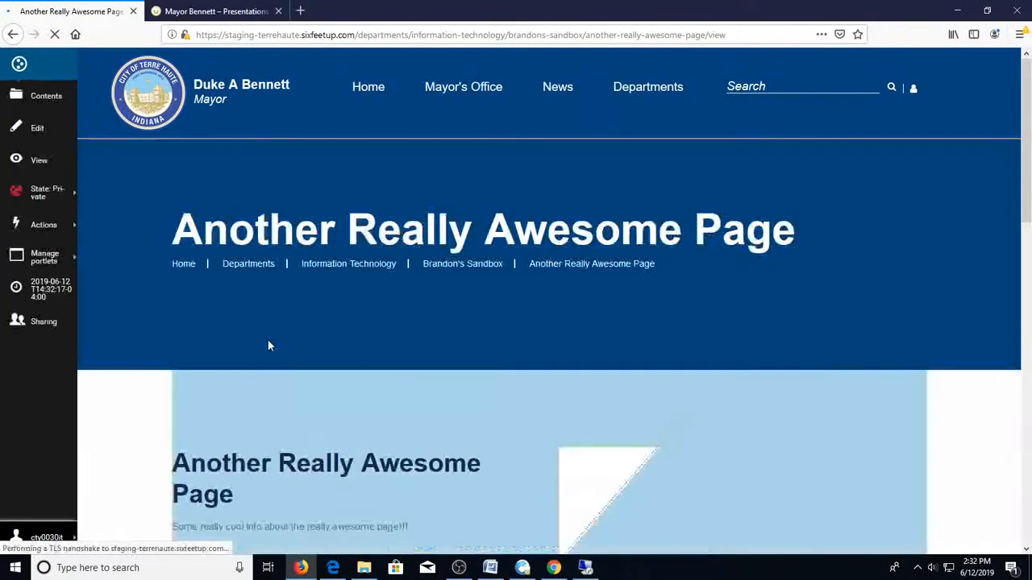
scroll(177, 309, down, 3)
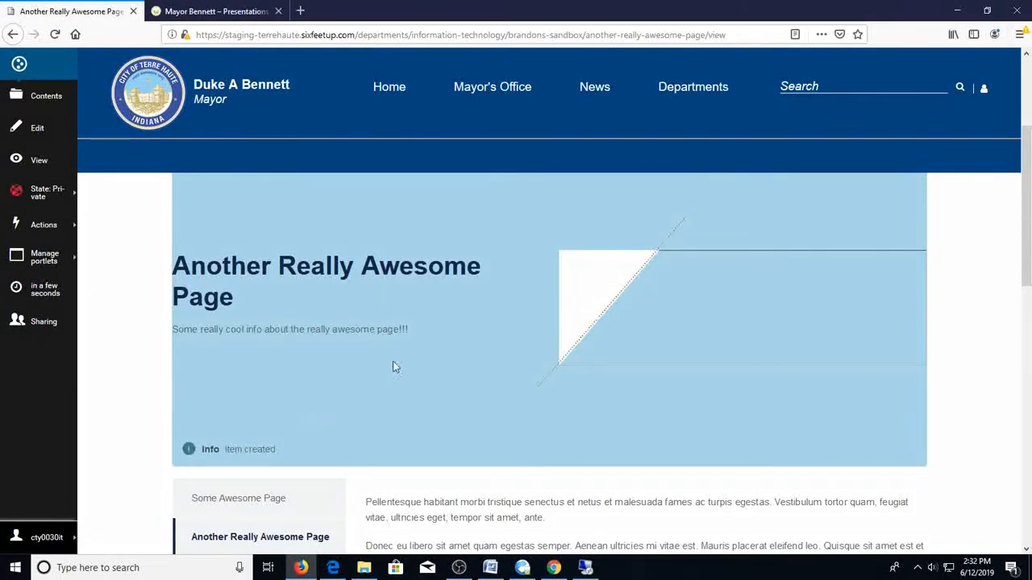
scroll(143, 367, down, 6)
scroll(145, 392, up, 3)
scroll(476, 360, down, 5)
scroll(500, 390, up, 1)
scroll(500, 391, up, 2)
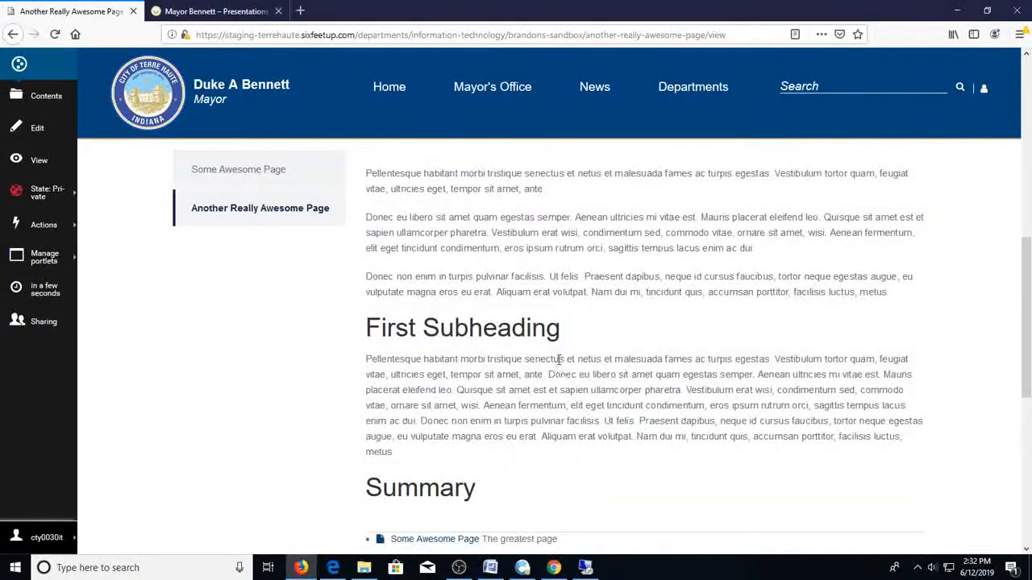
scroll(618, 411, down, 2)
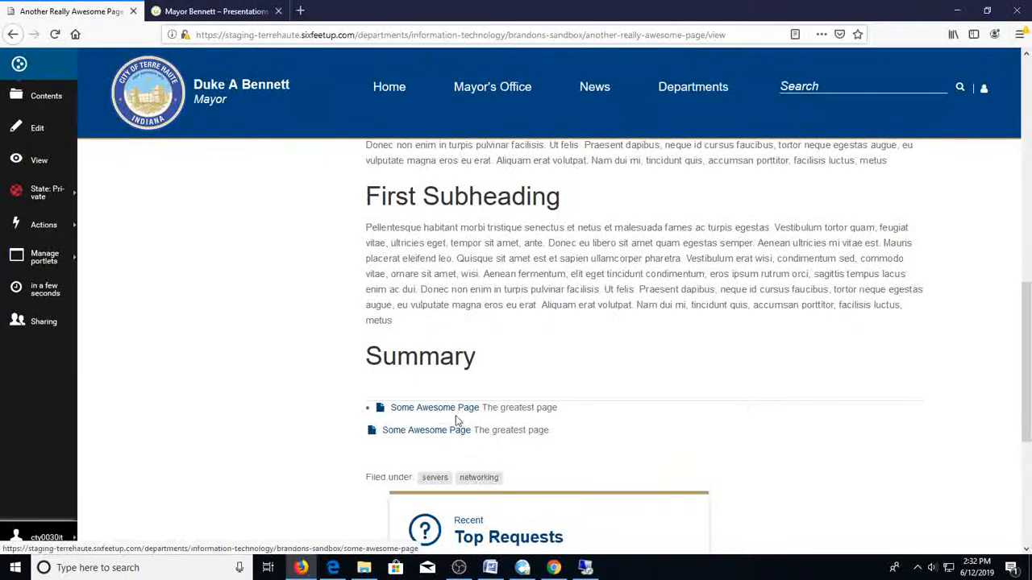
scroll(239, 356, up, 8)
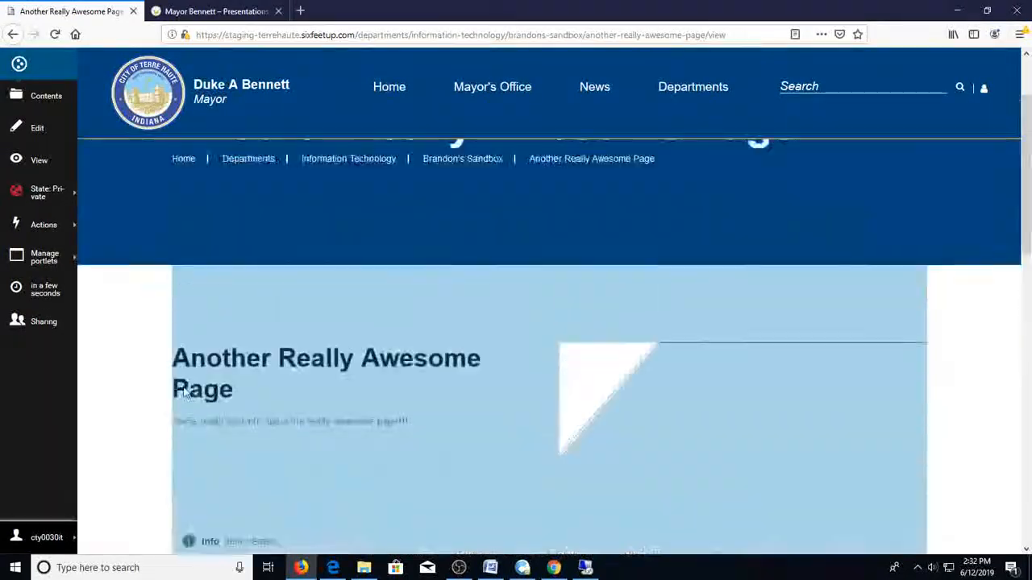
scroll(126, 371, down, 5)
scroll(126, 371, up, 5)
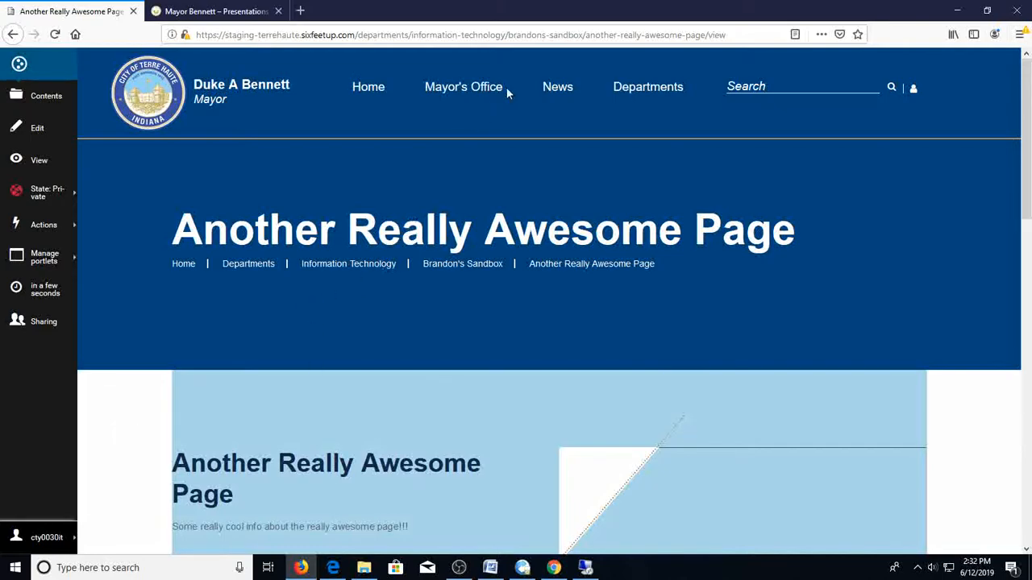
Step: Copy the saved page's web address and load it in a new Microsoft Edge tab to check access from another browser
click(519, 35)
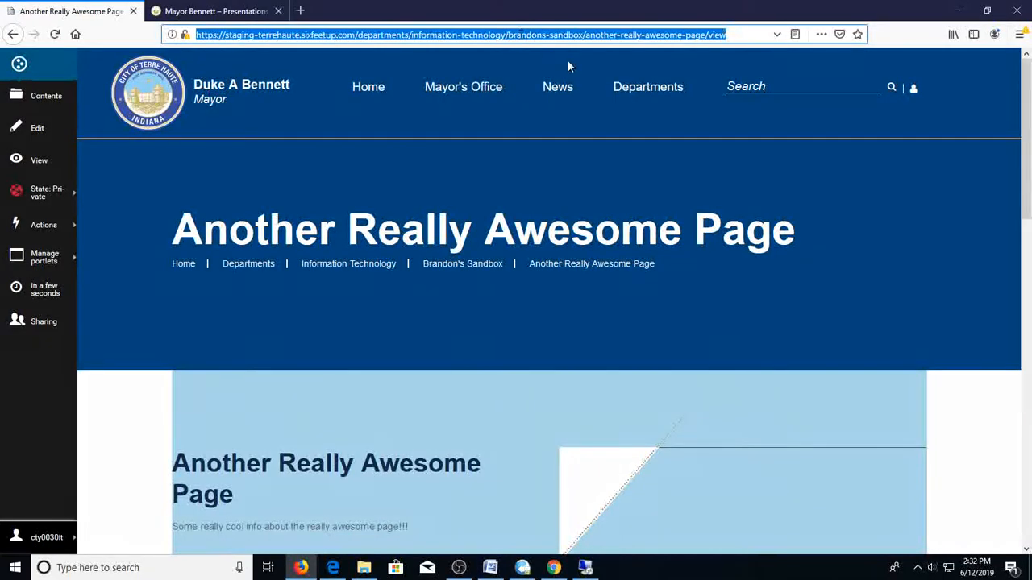
right_click(532, 35)
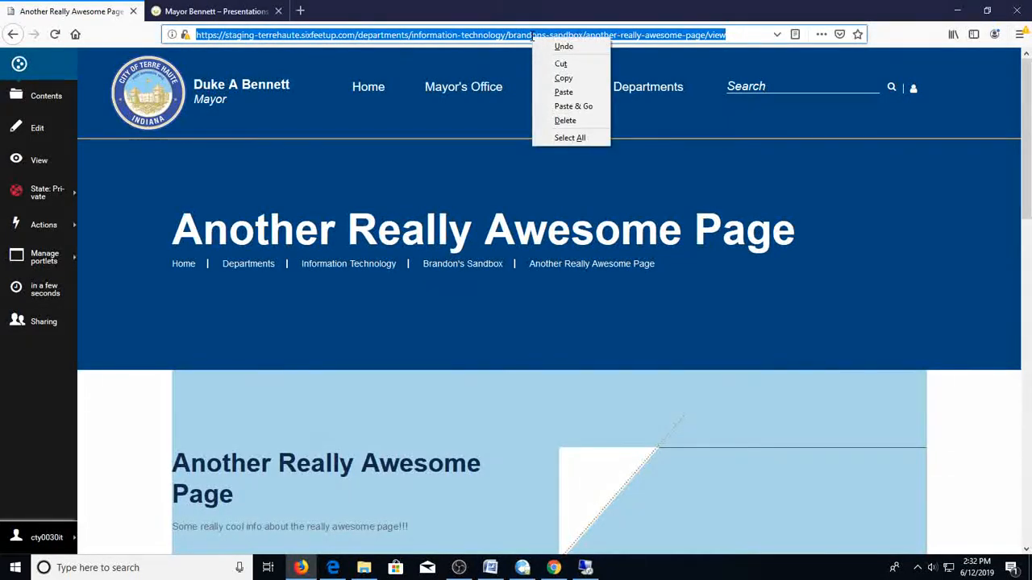
click(564, 78)
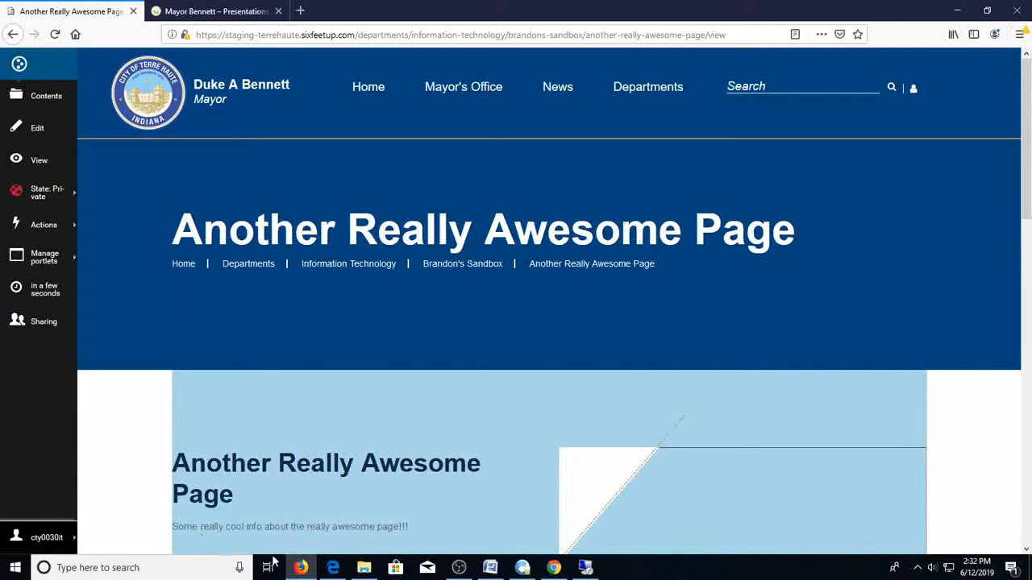
click(333, 567)
key(ctrl+t)
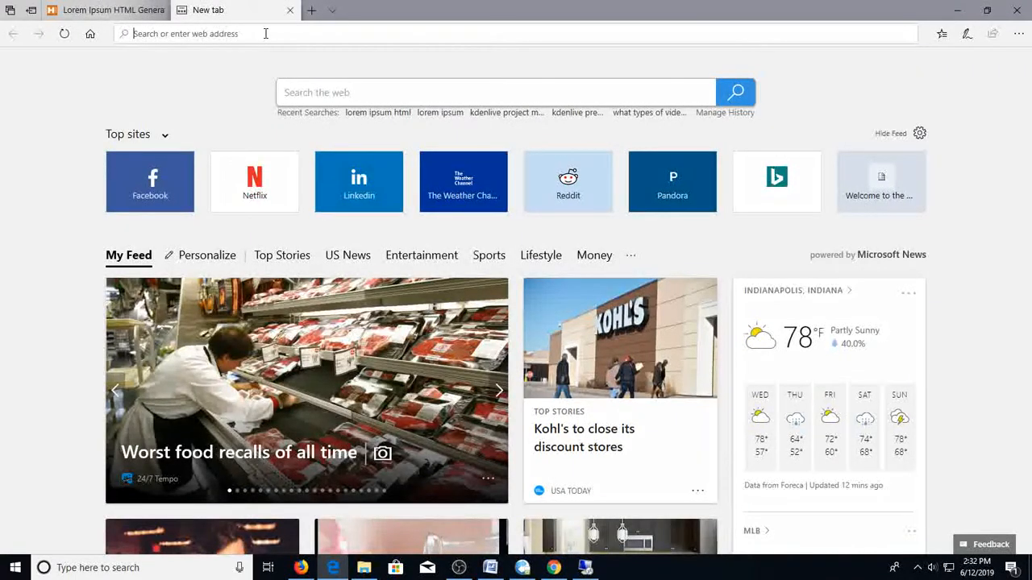
key(ctrl+v)
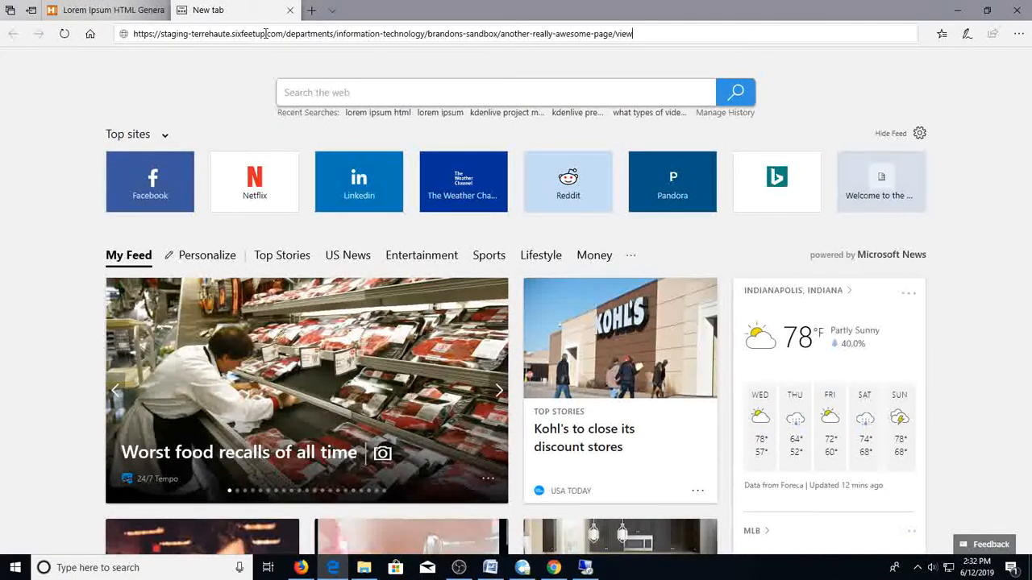
click(266, 34)
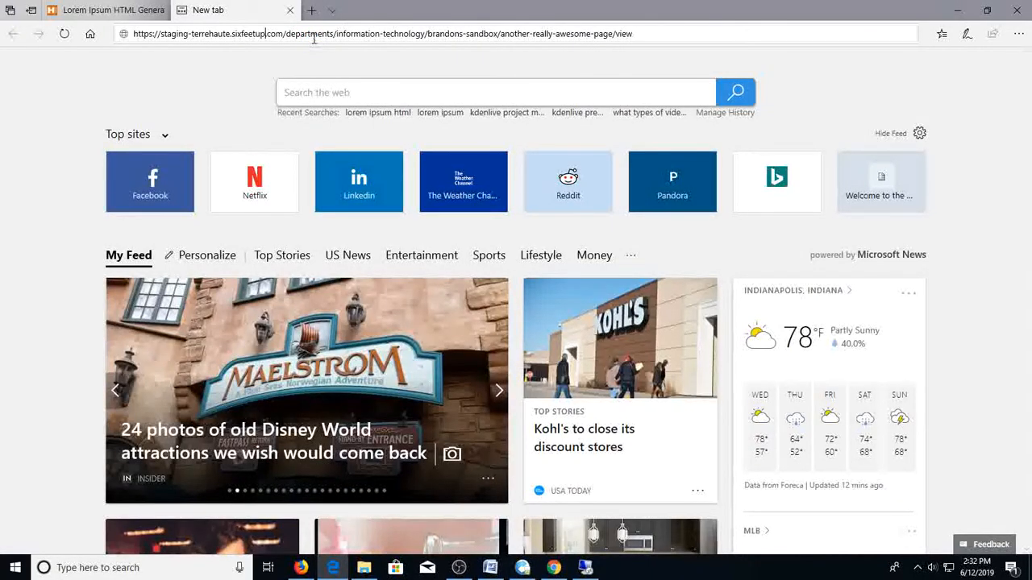
right_click(323, 38)
key(Escape)
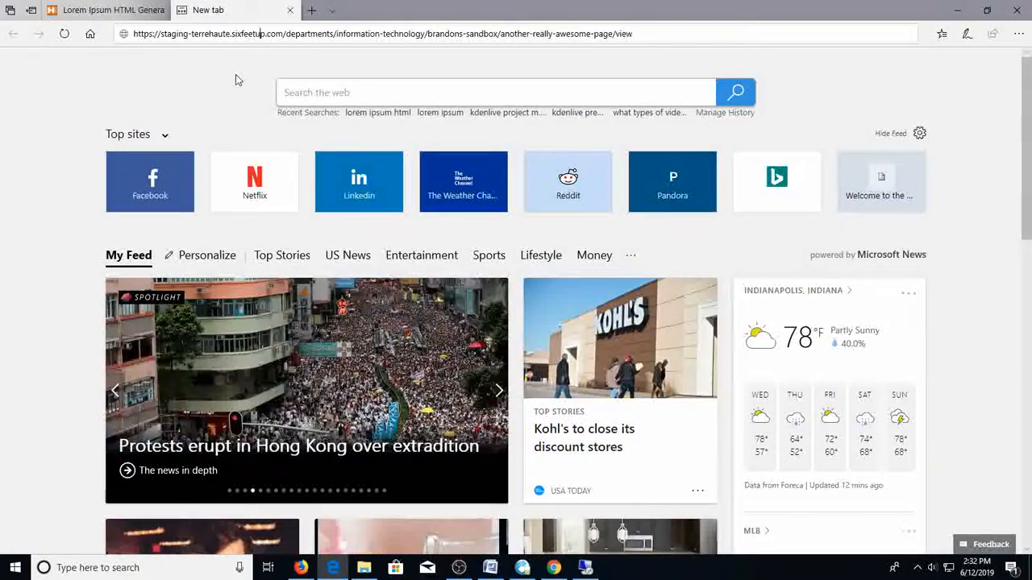
key(Return)
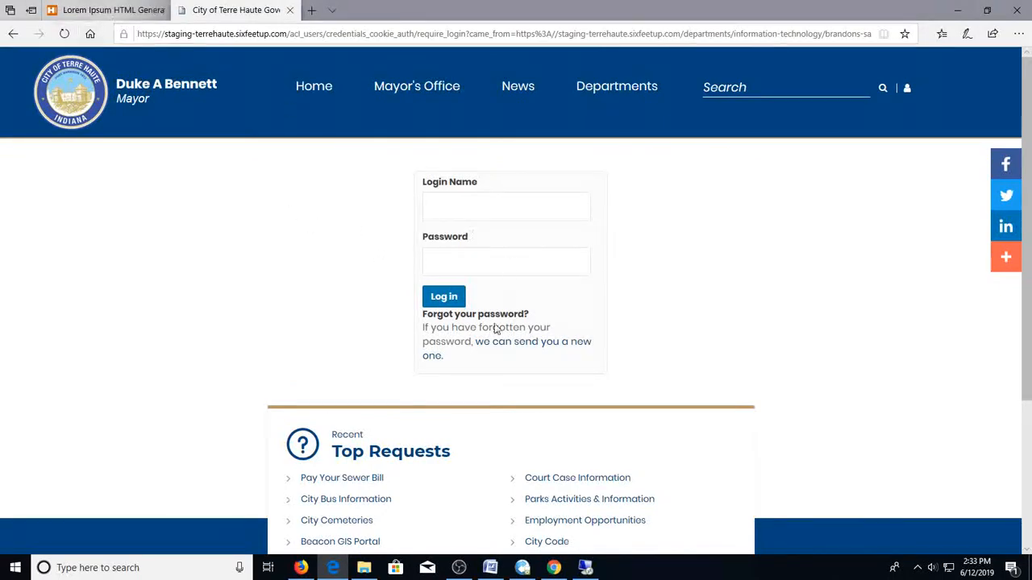
Step: Switch back to Firefox and submit "Another Really Awesome Page" for publication
click(302, 567)
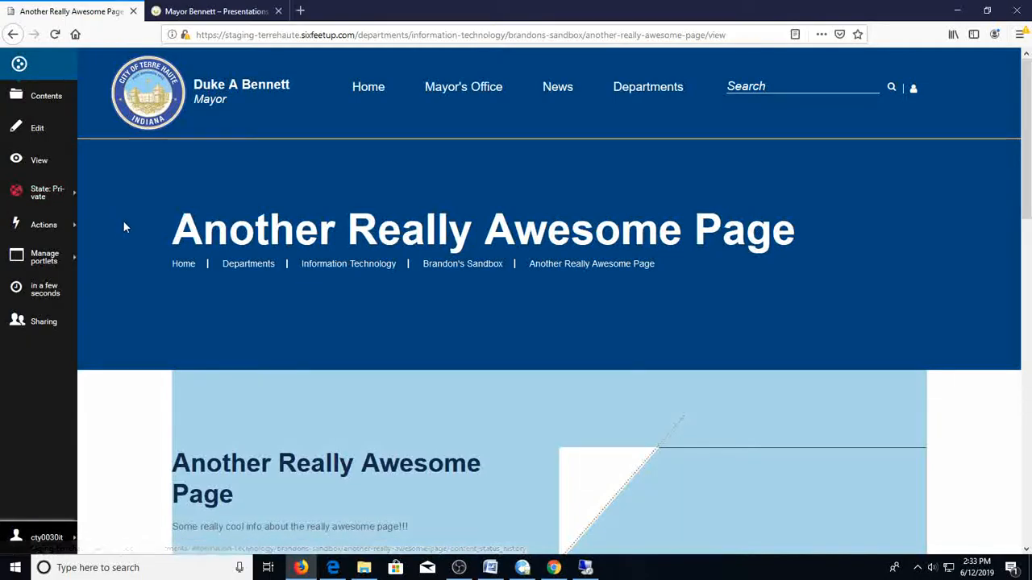
scroll(131, 417, down, 5)
scroll(132, 417, up, 5)
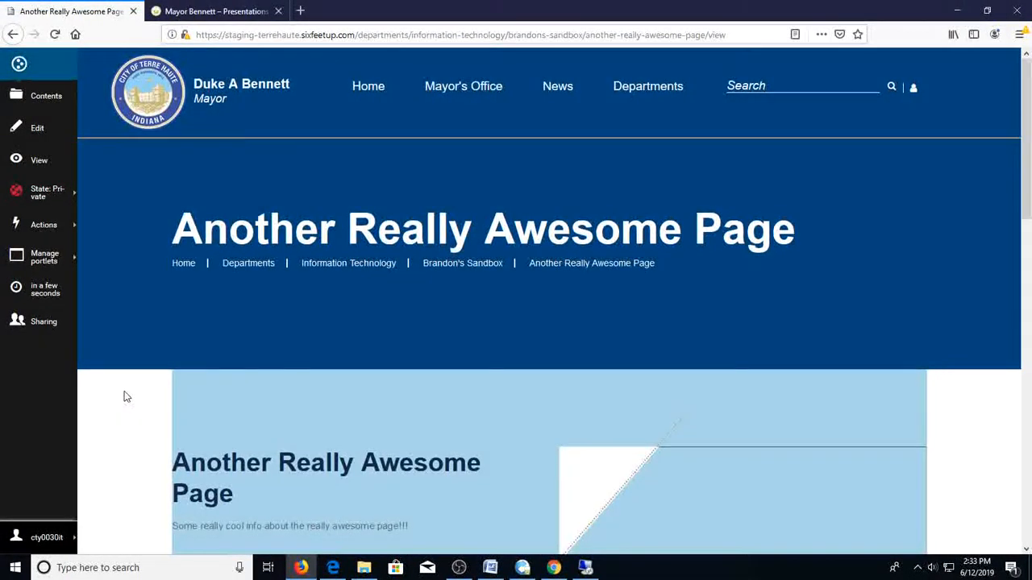
scroll(125, 397, down, 4)
scroll(124, 397, up, 4)
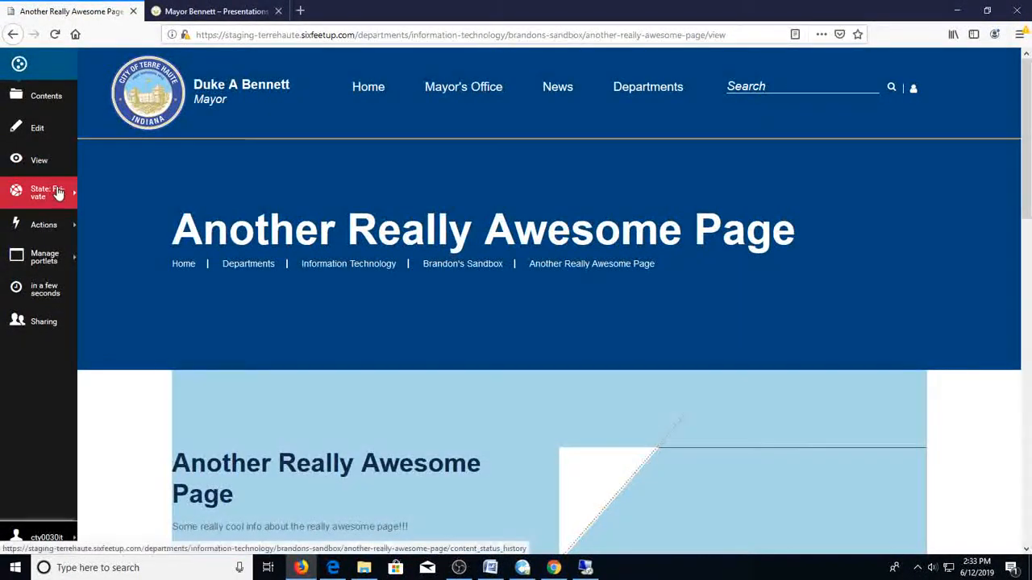
click(58, 192)
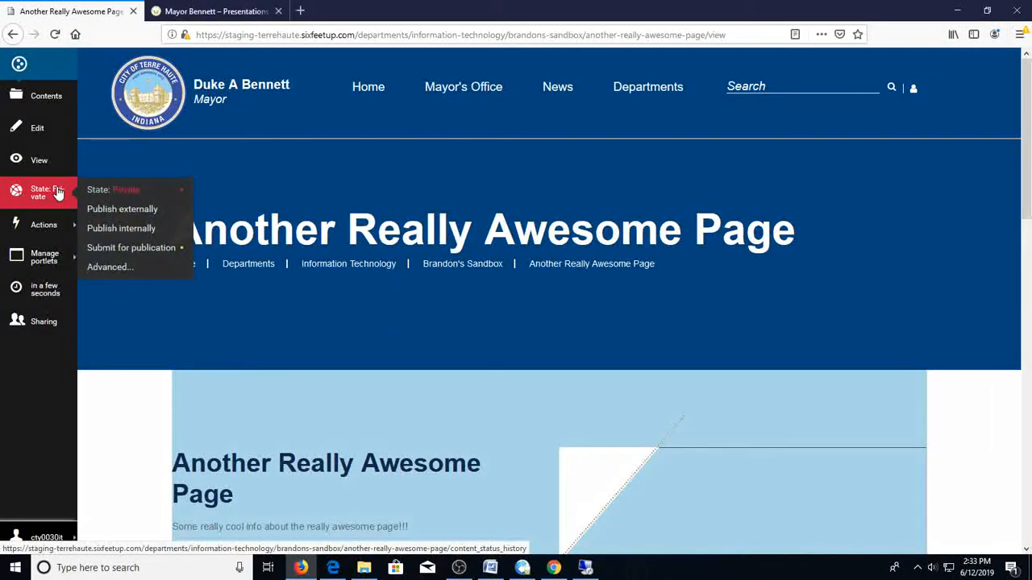
click(132, 249)
click(131, 251)
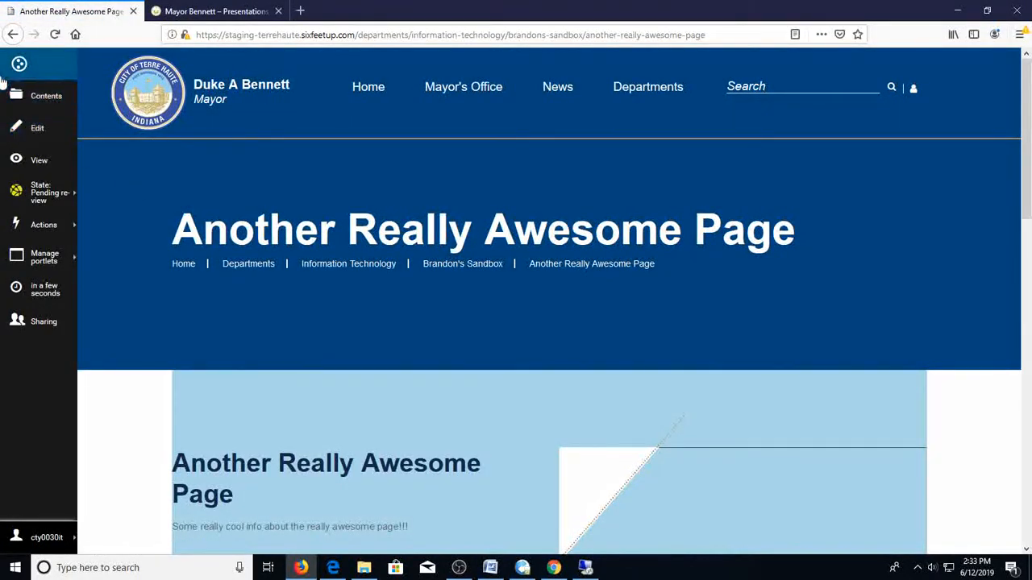
Step: Open the sandbox folder's contents listing and check the actions offered for "Another Really Awesome Page"
click(33, 98)
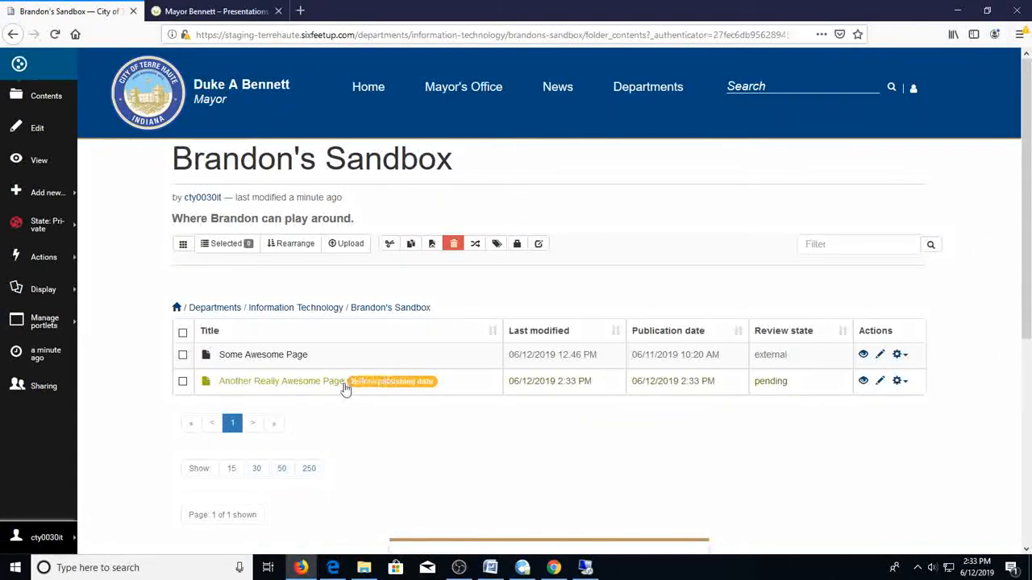
click(901, 384)
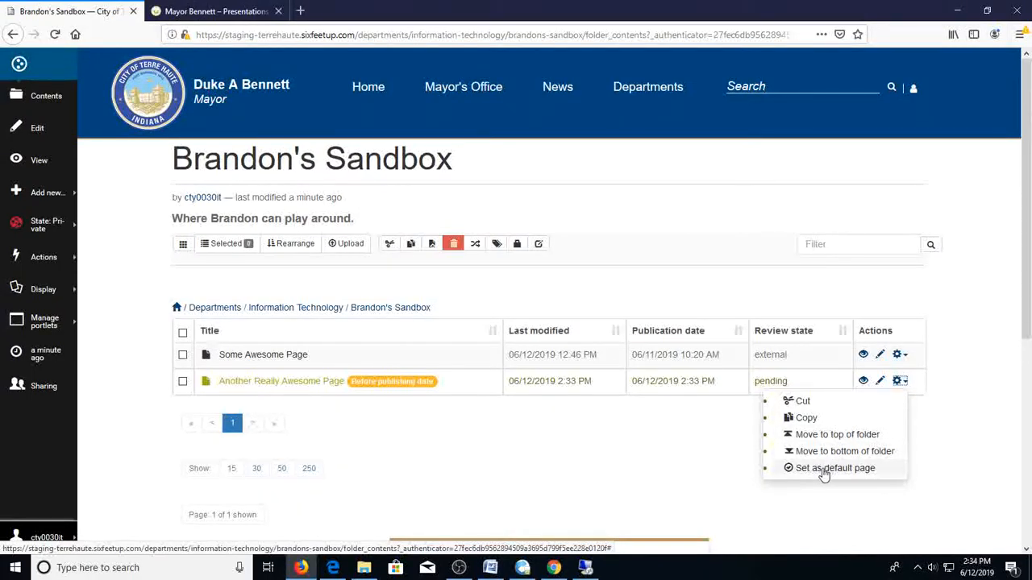
click(673, 426)
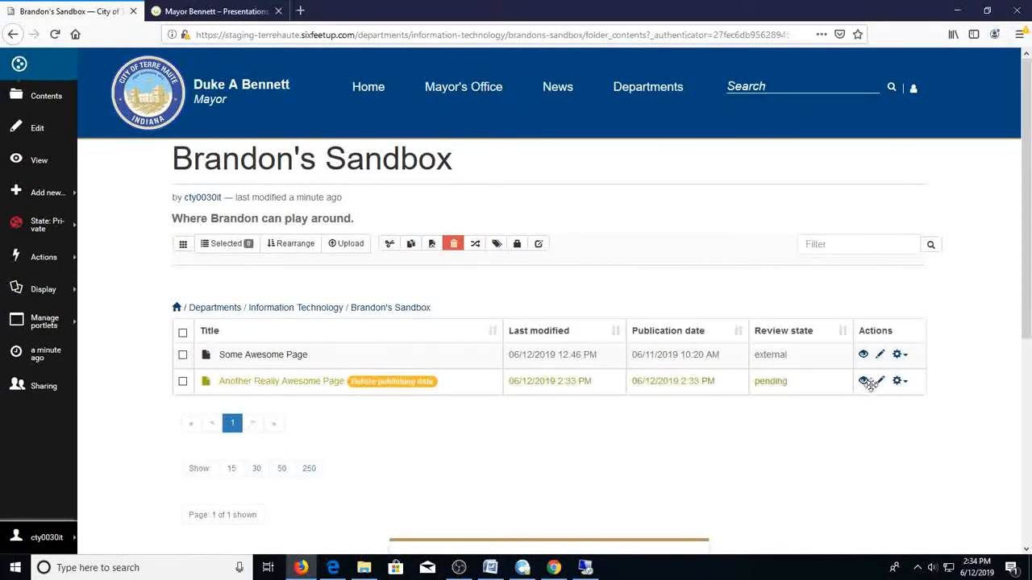
Step: Change the workflow state of "Another Really Awesome Page" in the sandbox folder with the Publish externally transition
click(183, 382)
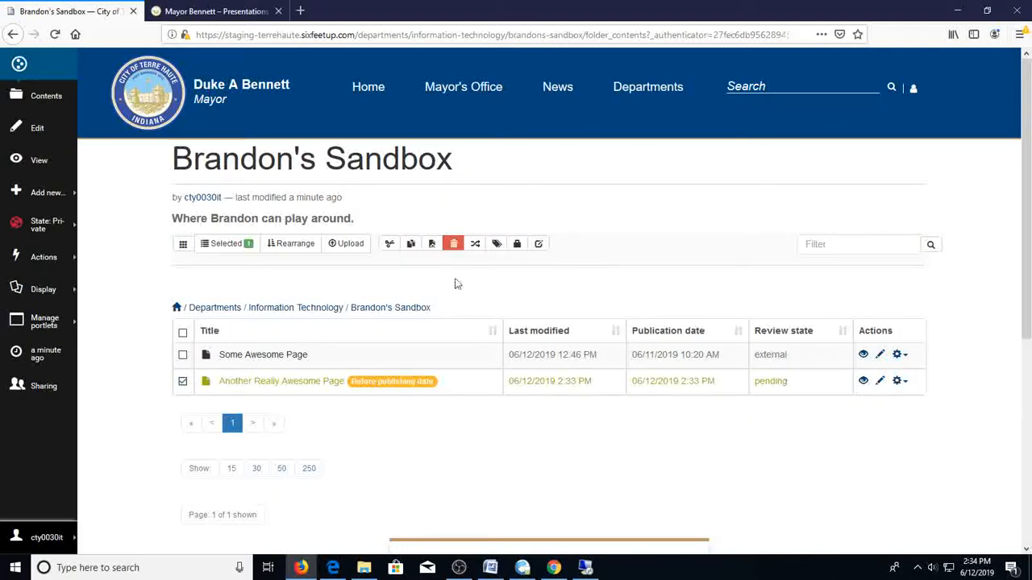
click(518, 245)
click(439, 413)
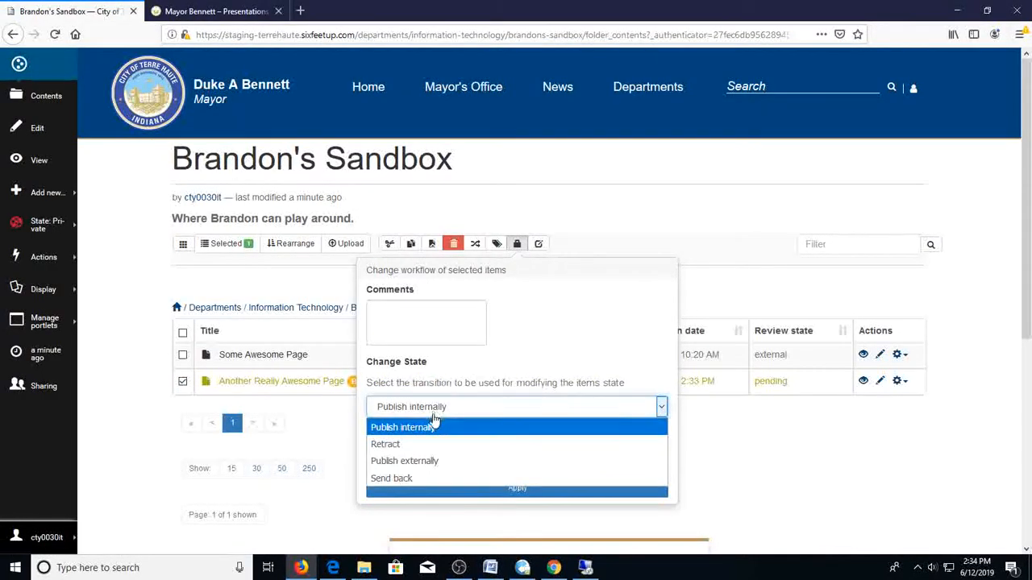
click(431, 463)
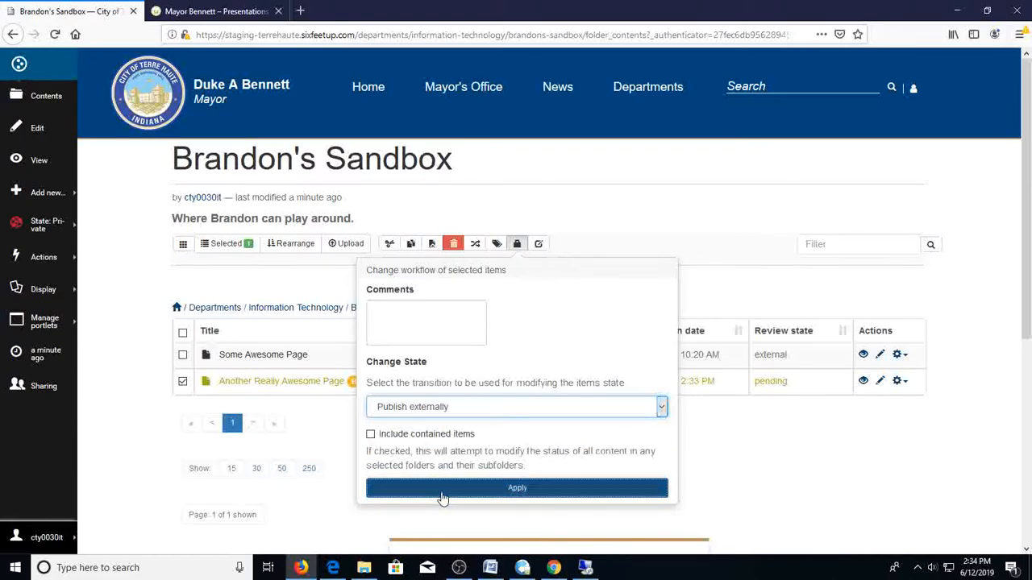
click(443, 489)
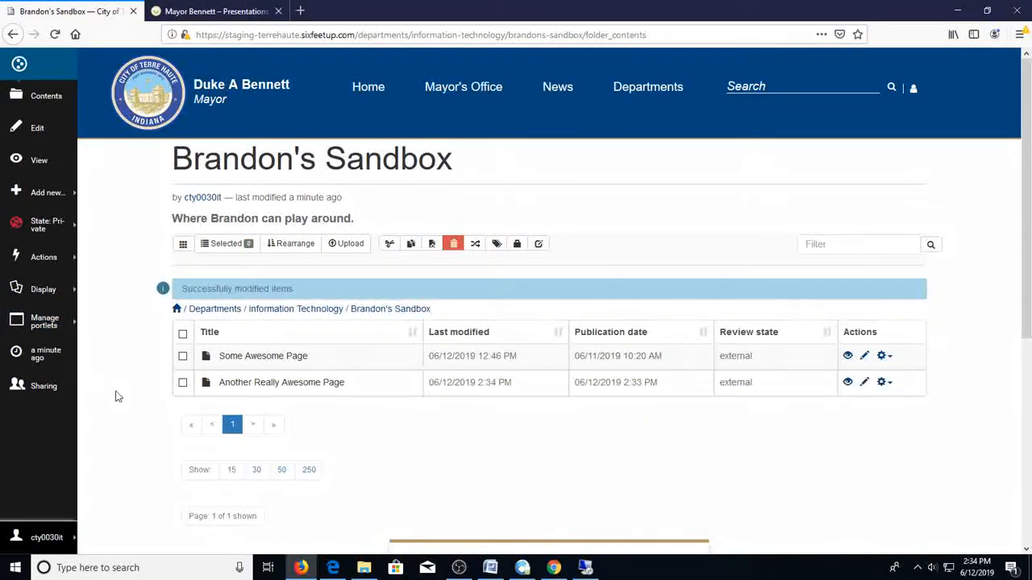
click(206, 11)
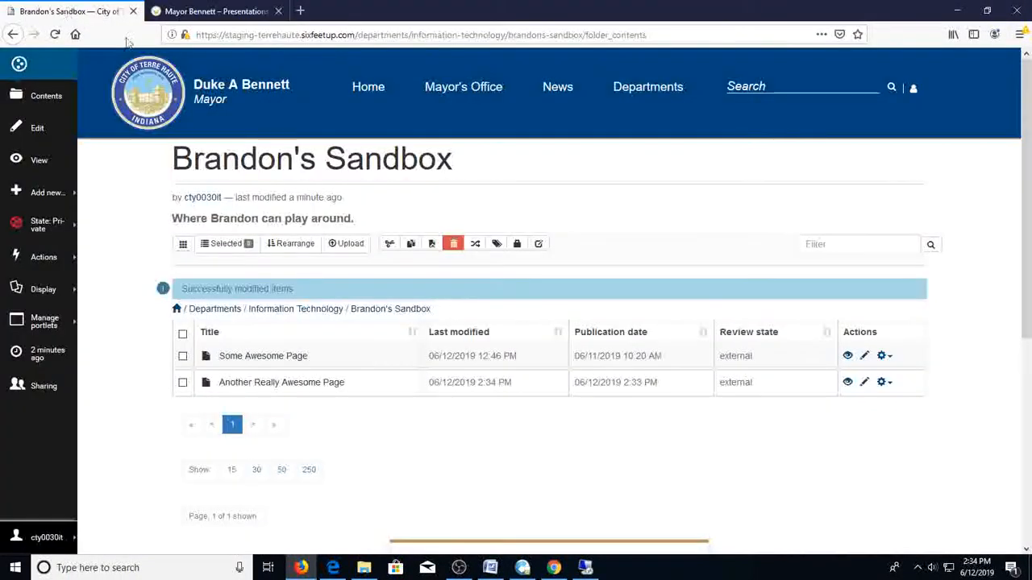
click(68, 11)
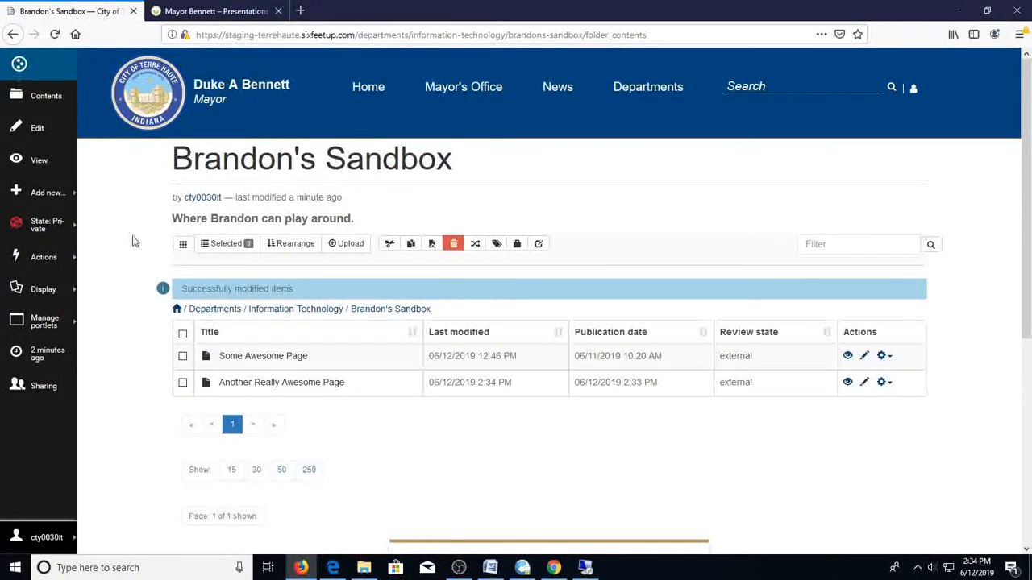
click(206, 13)
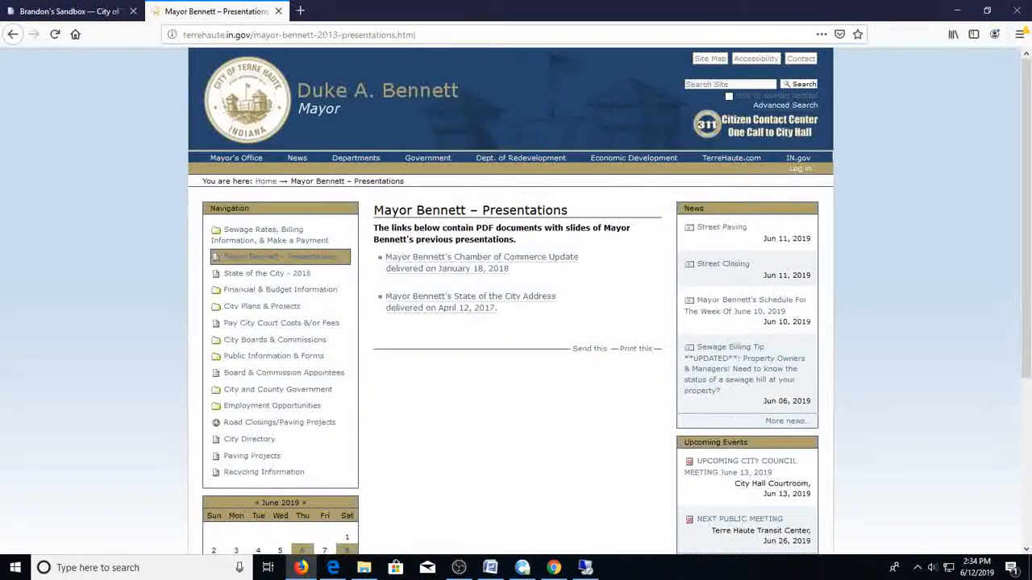
click(332, 568)
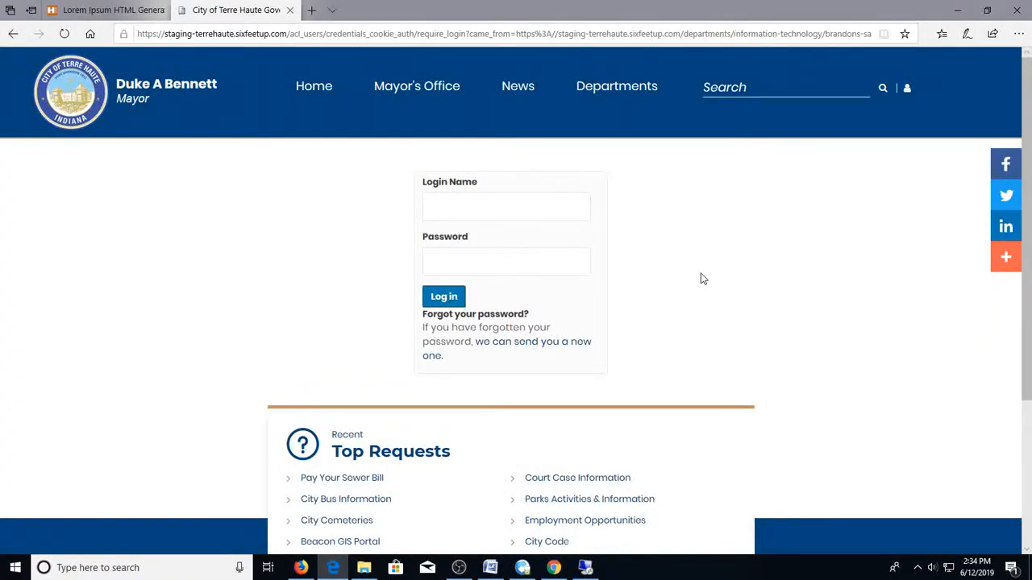
click(300, 567)
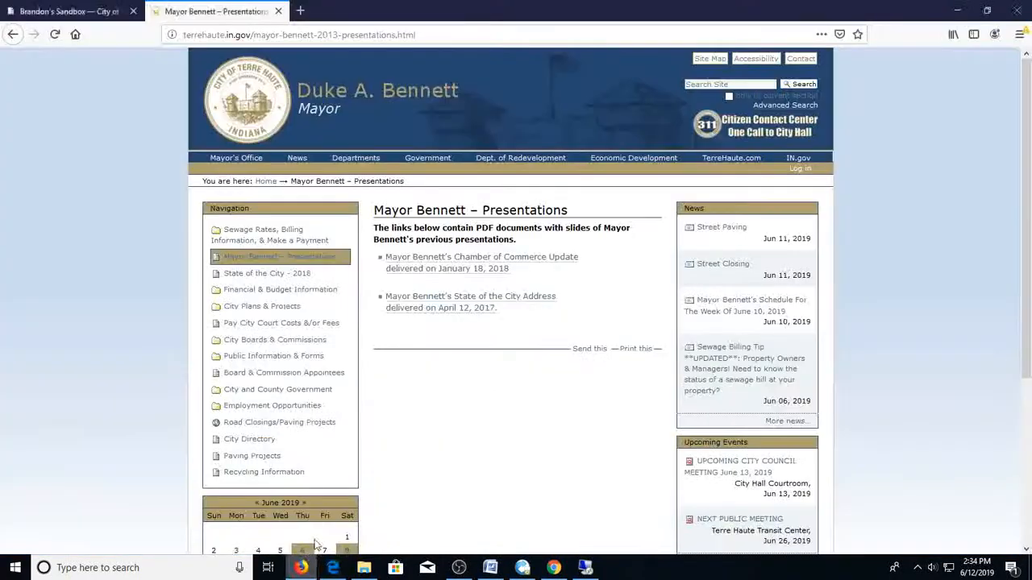
click(71, 11)
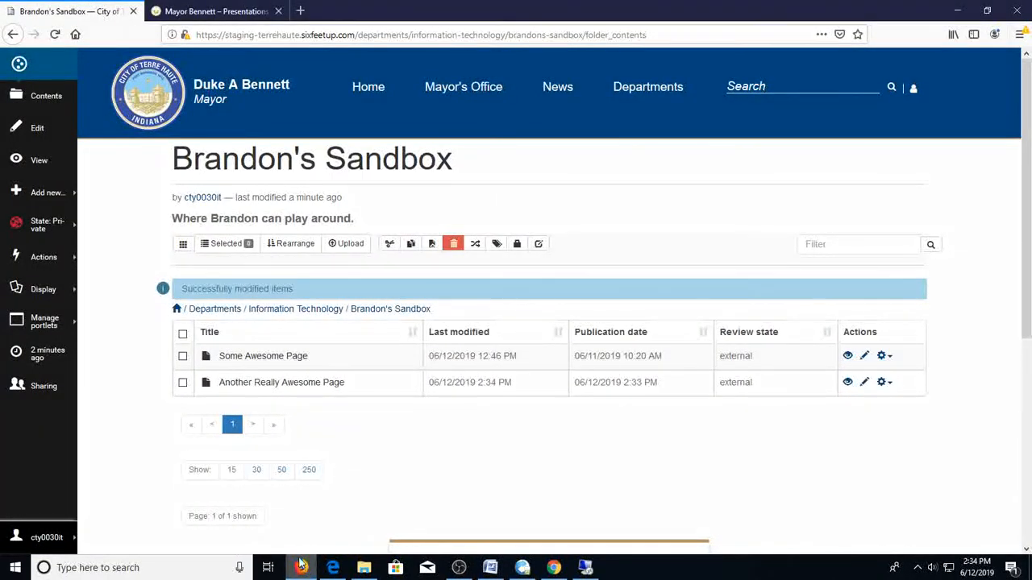
click(332, 567)
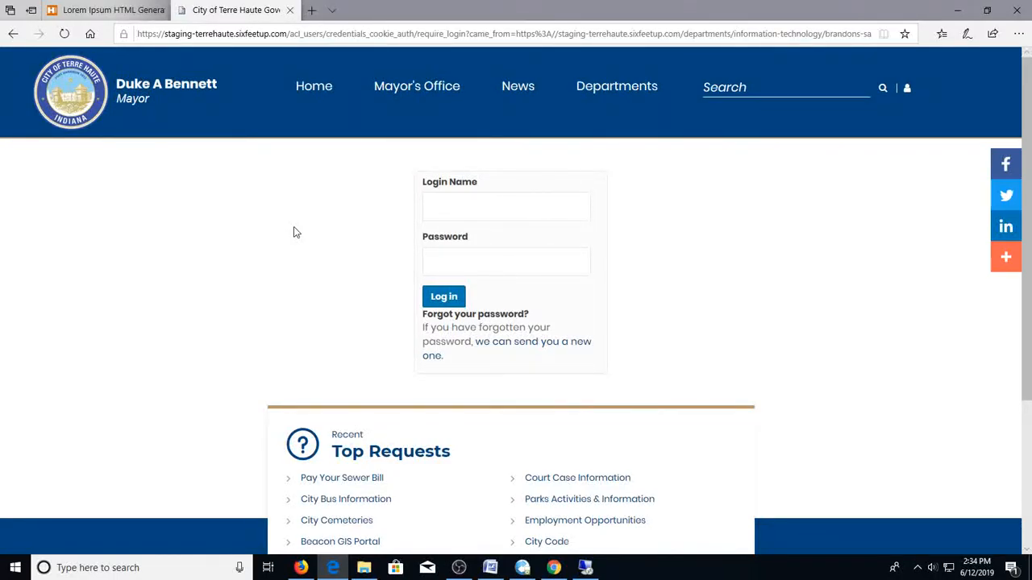
click(300, 568)
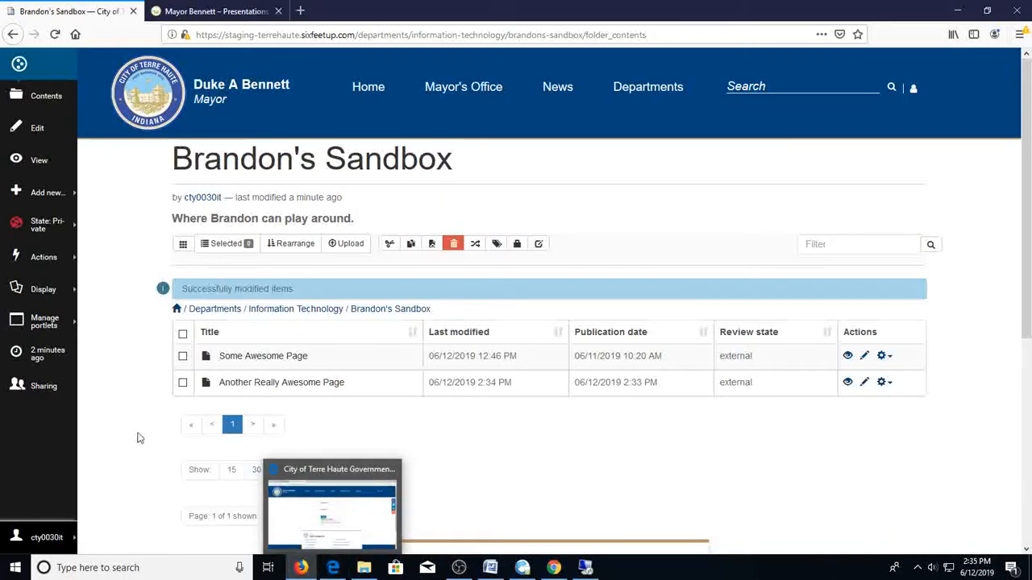
Step: Switch to Microsoft Edge and reload the staging site tab to recheck access to the page
mouse_move(330, 569)
click(279, 491)
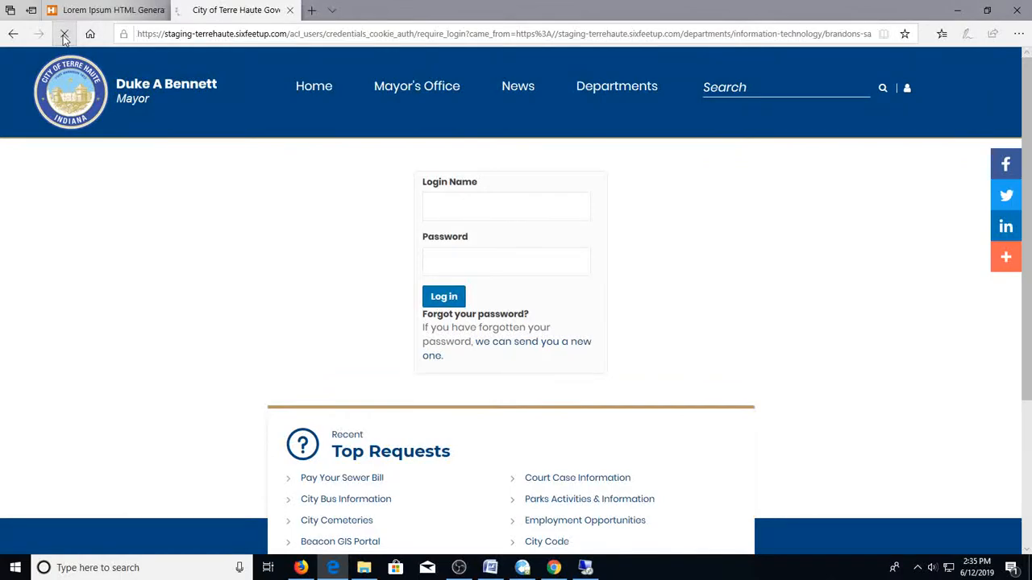
click(65, 35)
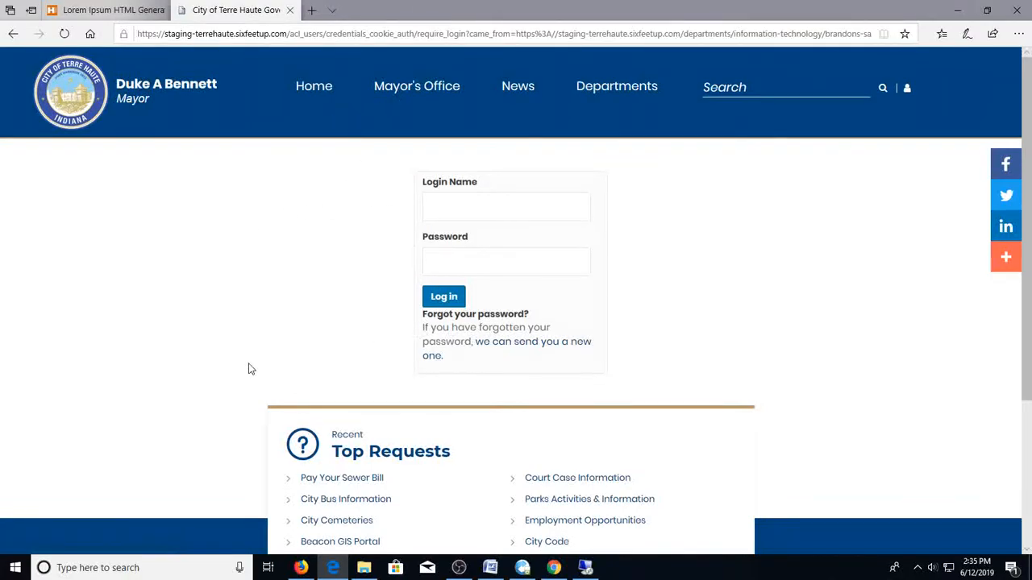
Step: Copy the link location of "Another Really Awesome Page" from the folder listing in Firefox and load it in the Microsoft Edge staging tab
click(300, 568)
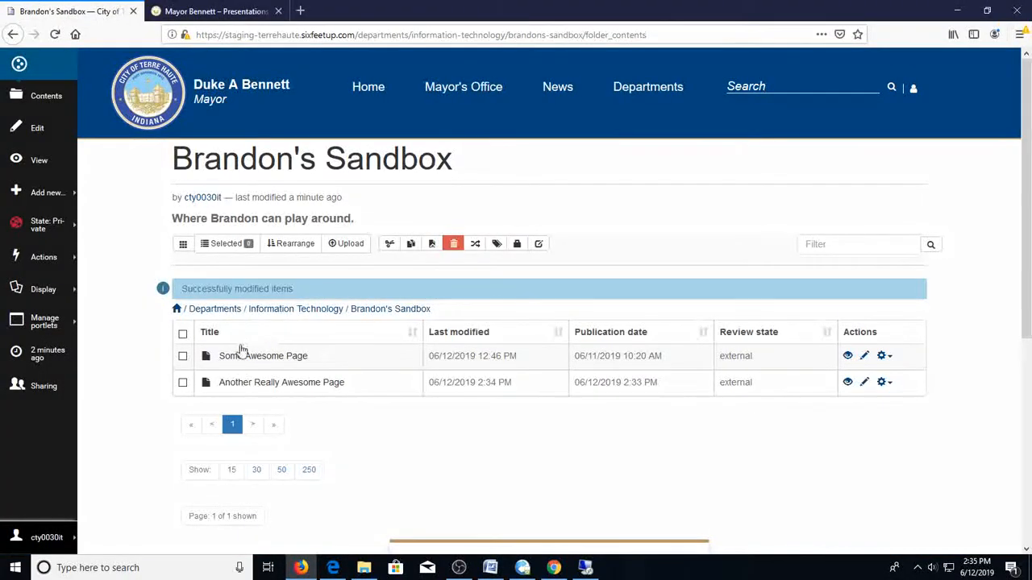
right_click(277, 390)
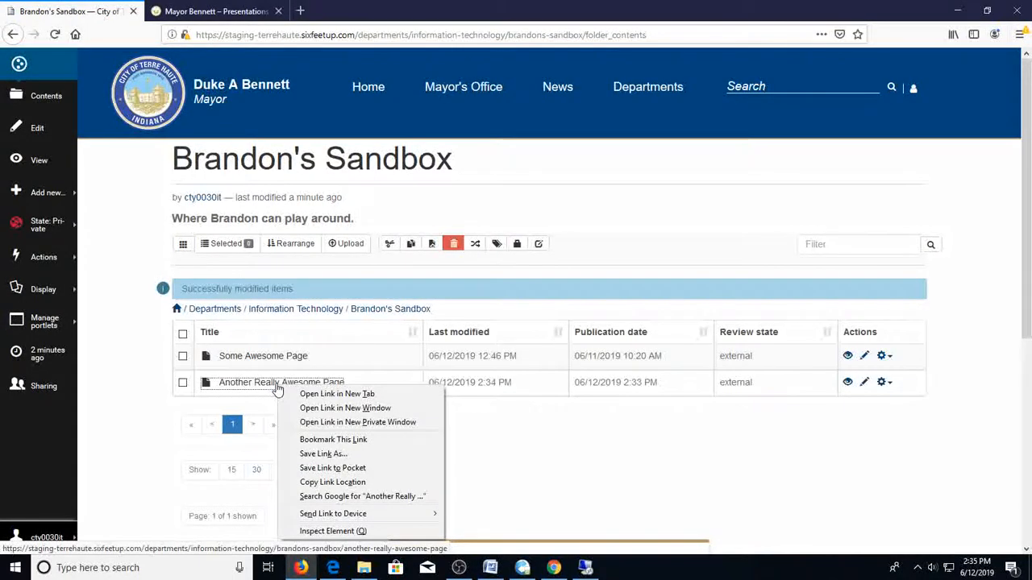
click(328, 483)
click(214, 11)
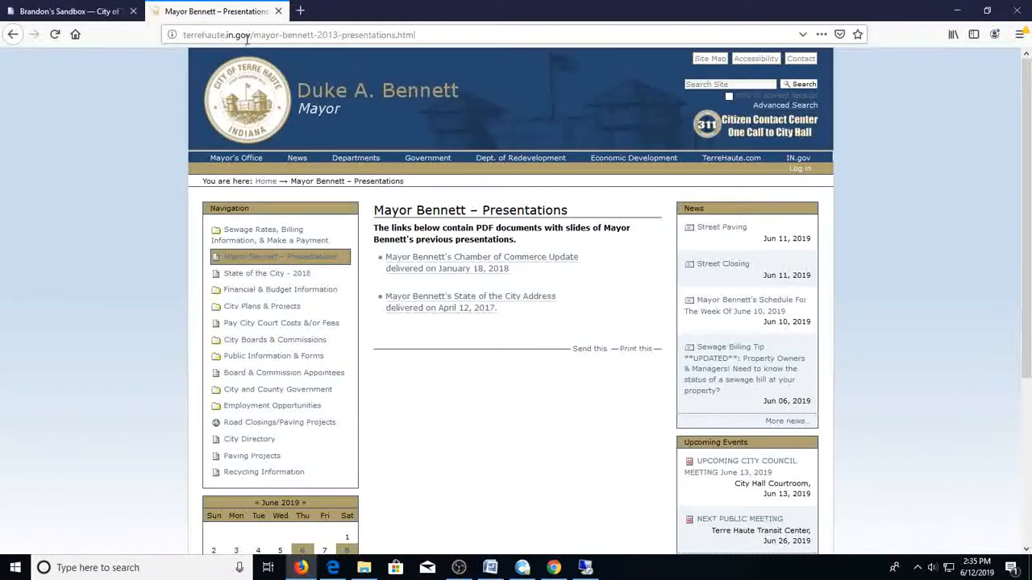
click(112, 10)
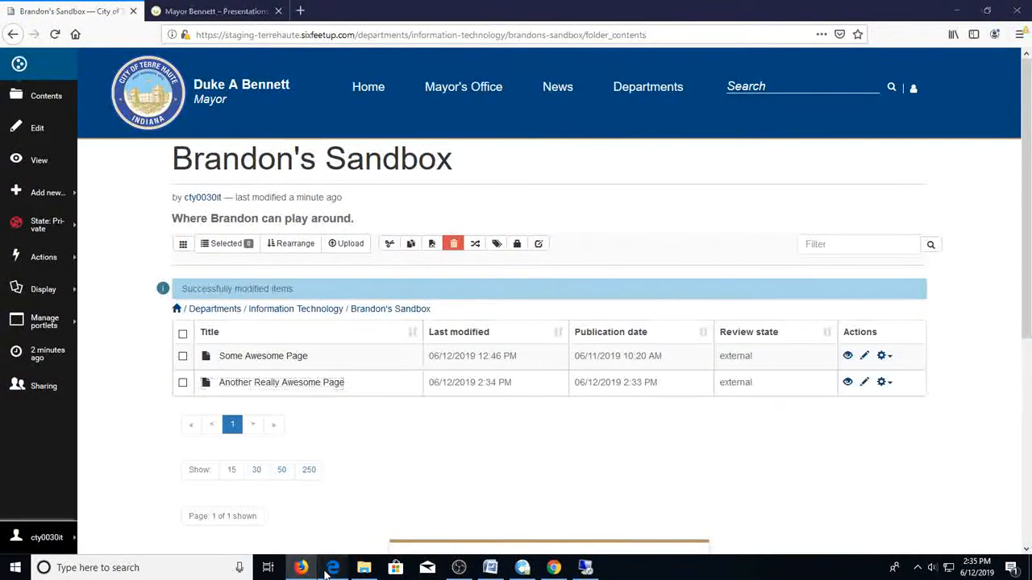
click(333, 567)
click(364, 33)
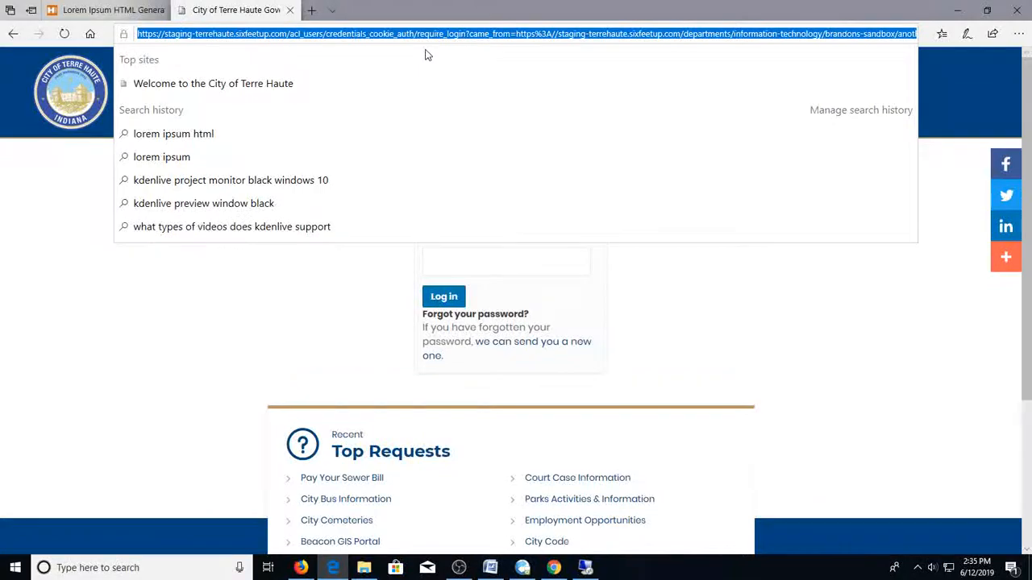
key(ctrl+v)
key(Return)
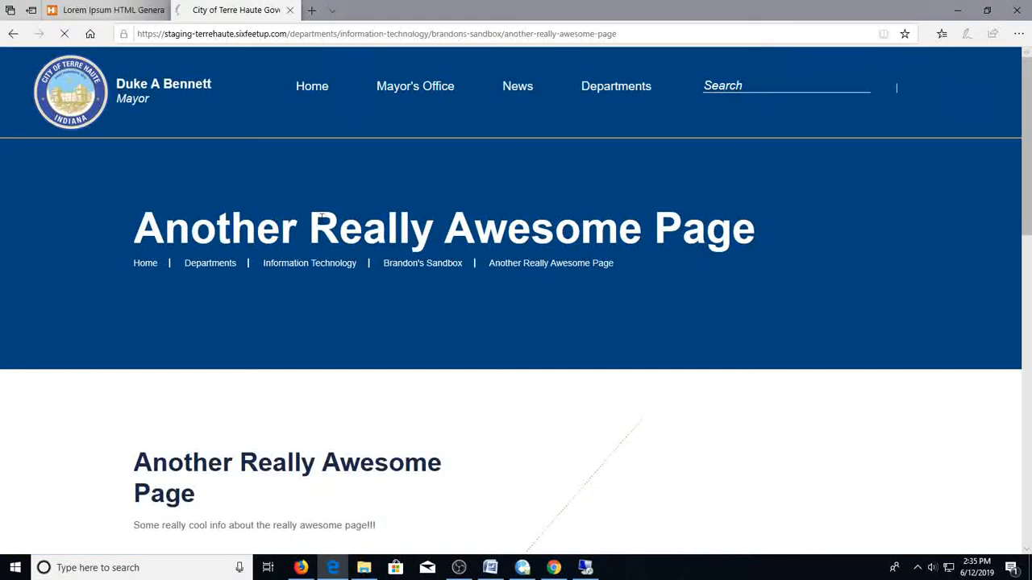
Step: Review the public view of "Another Really Awesome Page" from the title banner to the related items and tags
scroll(467, 339, down, 8)
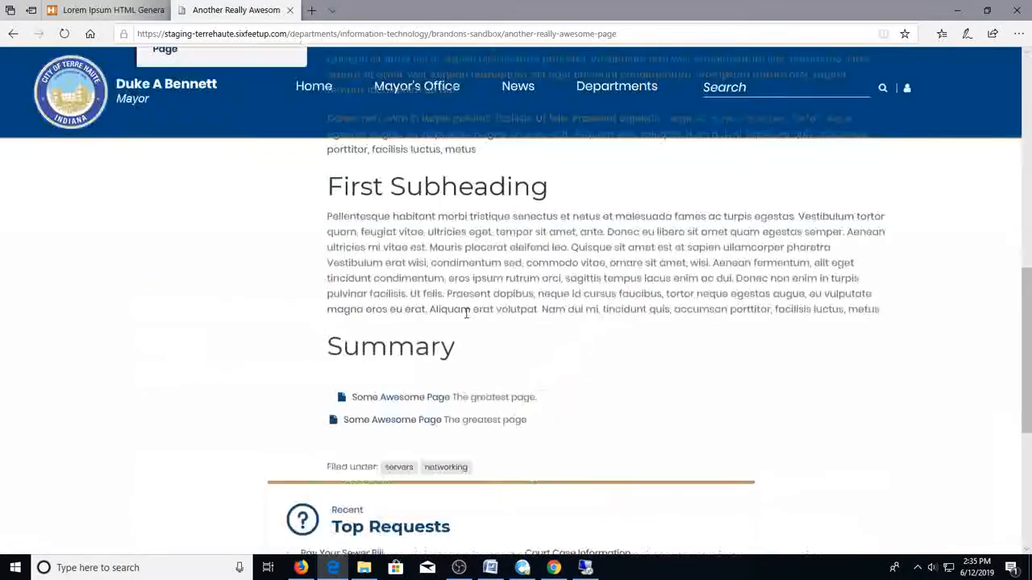
scroll(470, 299, up, 6)
scroll(467, 286, down, 12)
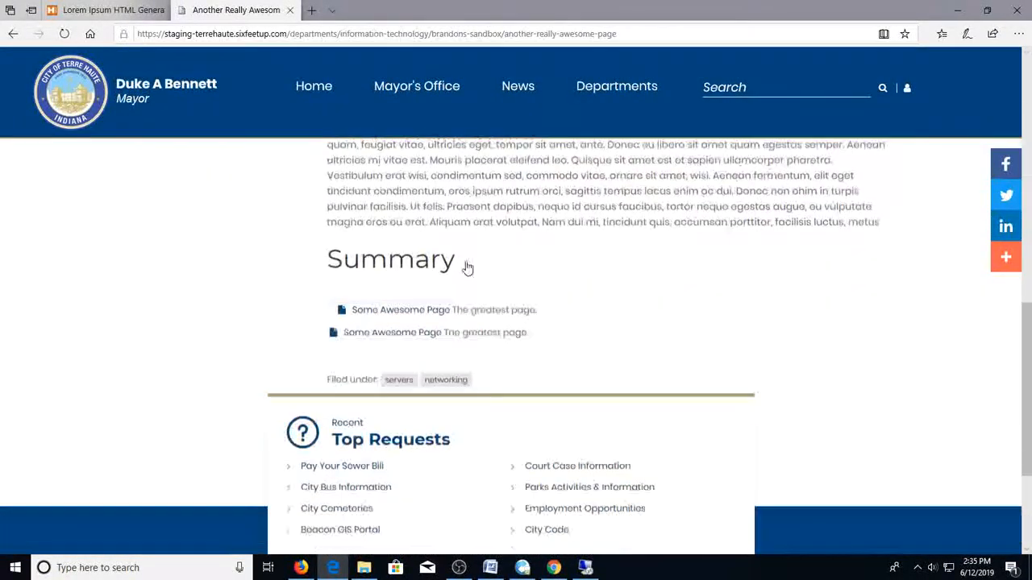
scroll(452, 253, up, 10)
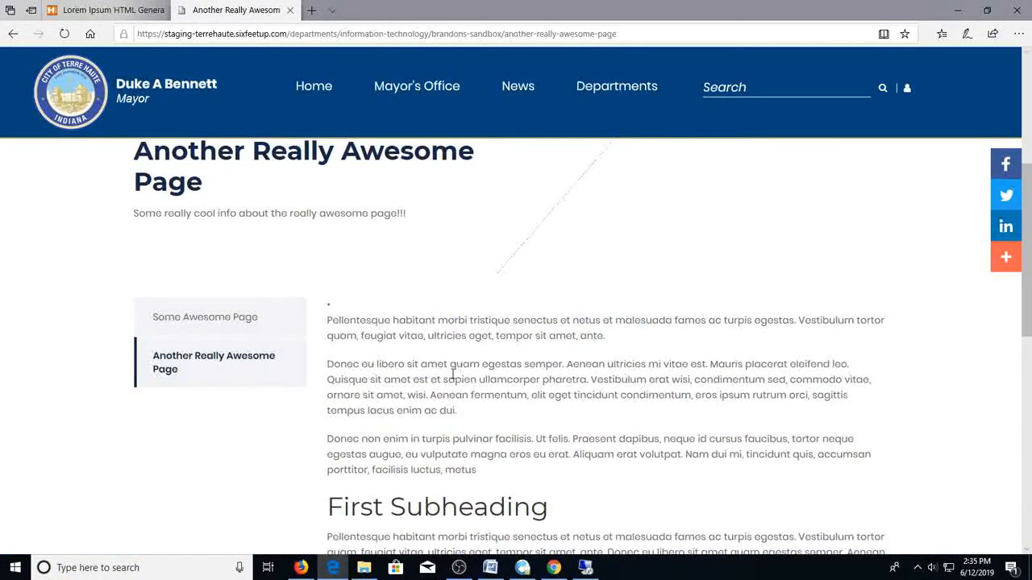
scroll(444, 363, up, 4)
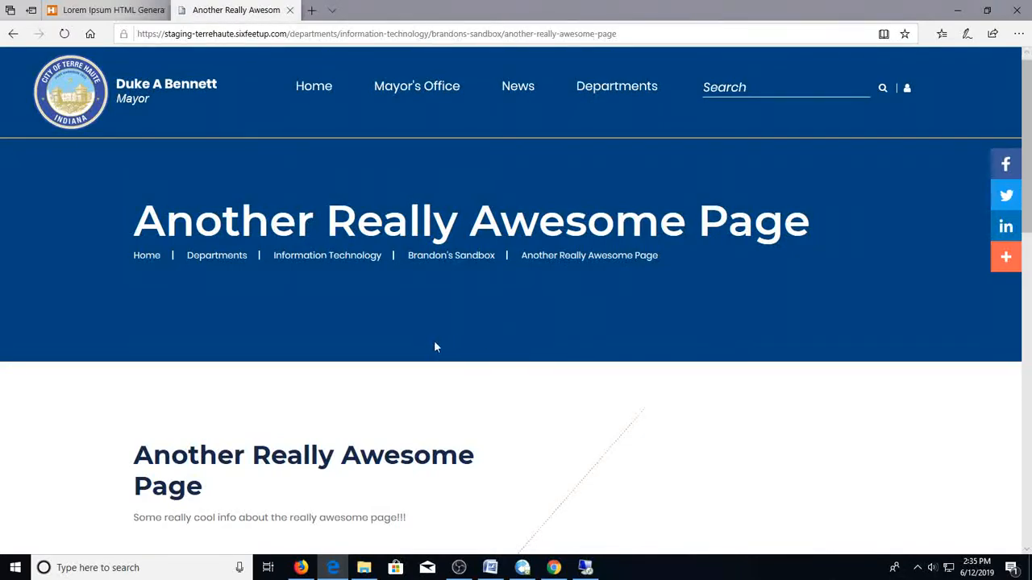
Step: Examine the page's heading, body text, First Subheading section and Summary links, and return to the folder contents in Firefox
scroll(483, 376, down, 3)
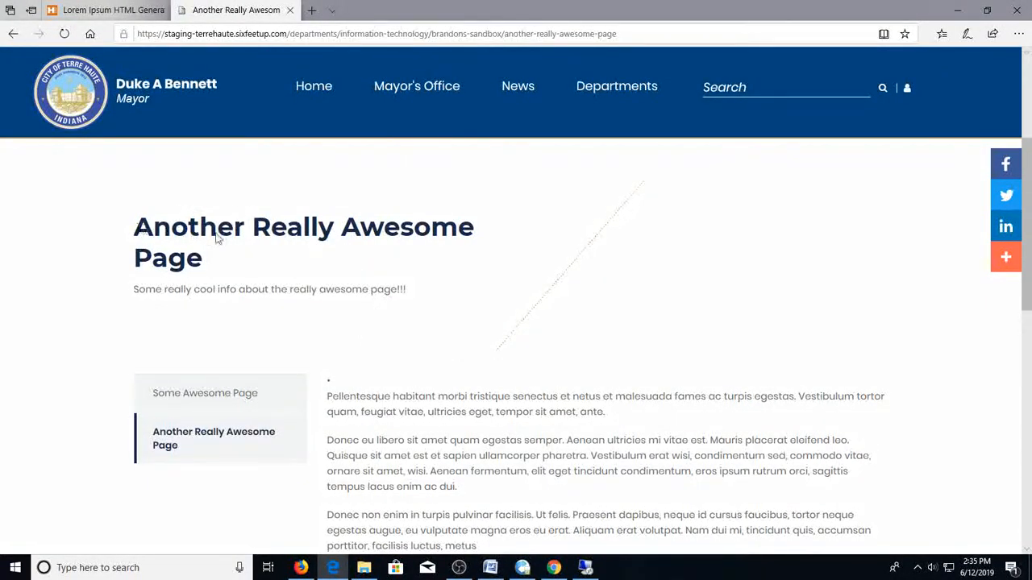
drag(193, 235, 342, 266)
click(387, 360)
drag(332, 385, 325, 388)
click(338, 385)
click(359, 411)
scroll(412, 439, down, 5)
scroll(412, 439, up, 5)
scroll(499, 385, down, 5)
scroll(521, 350, up, 7)
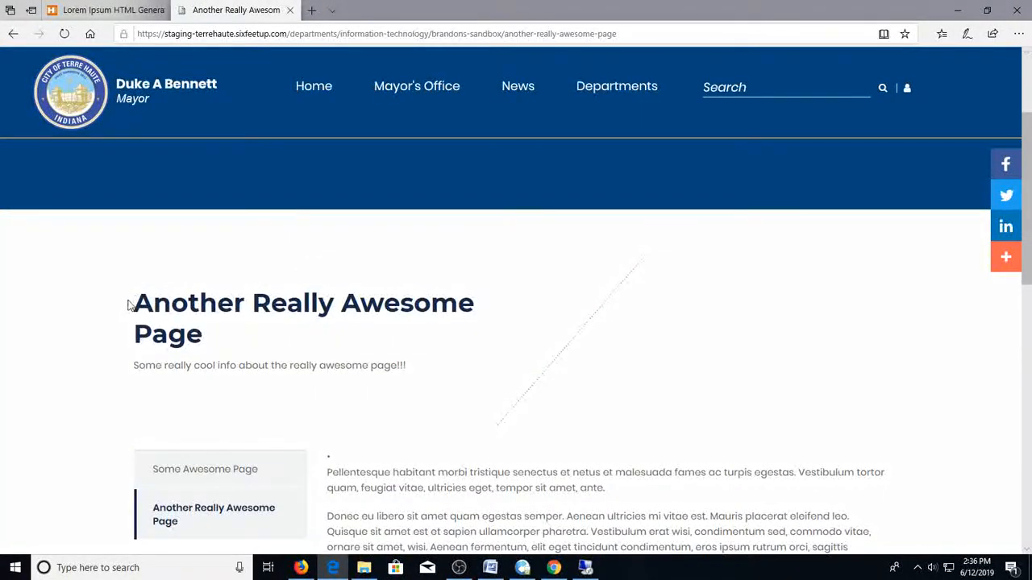
scroll(409, 431, down, 6)
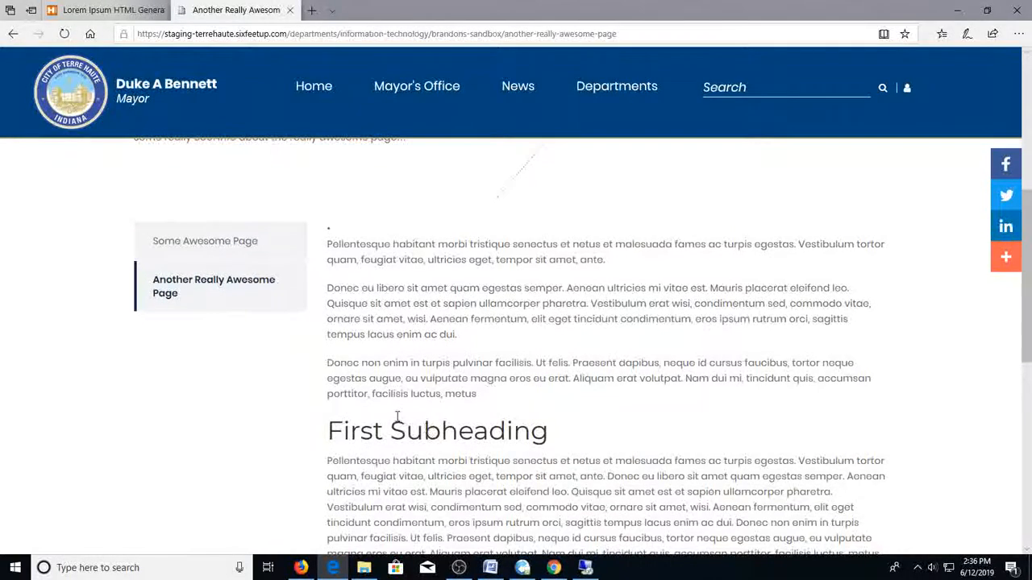
scroll(495, 362, up, 3)
scroll(594, 393, down, 2)
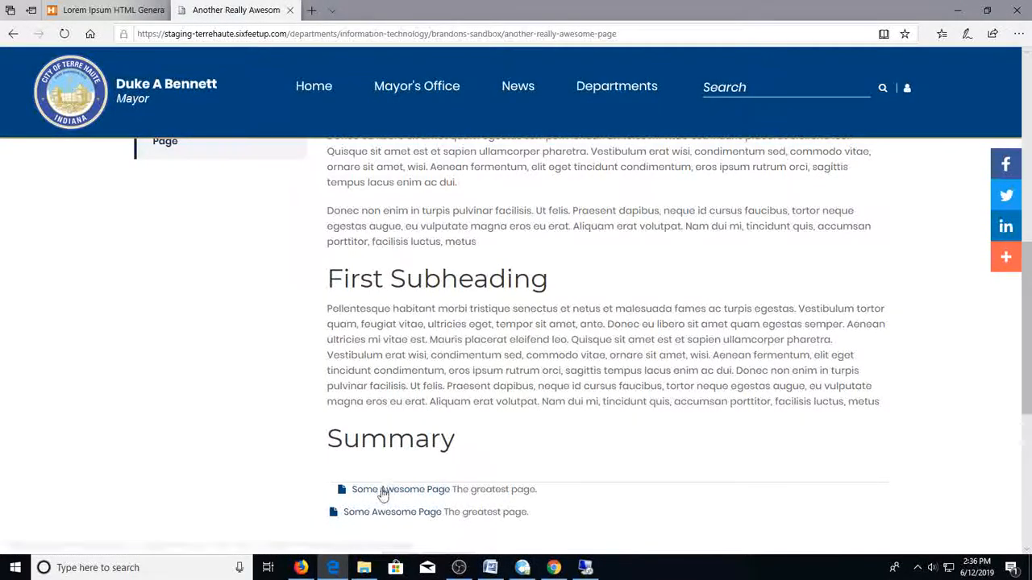
scroll(411, 399, up, 4)
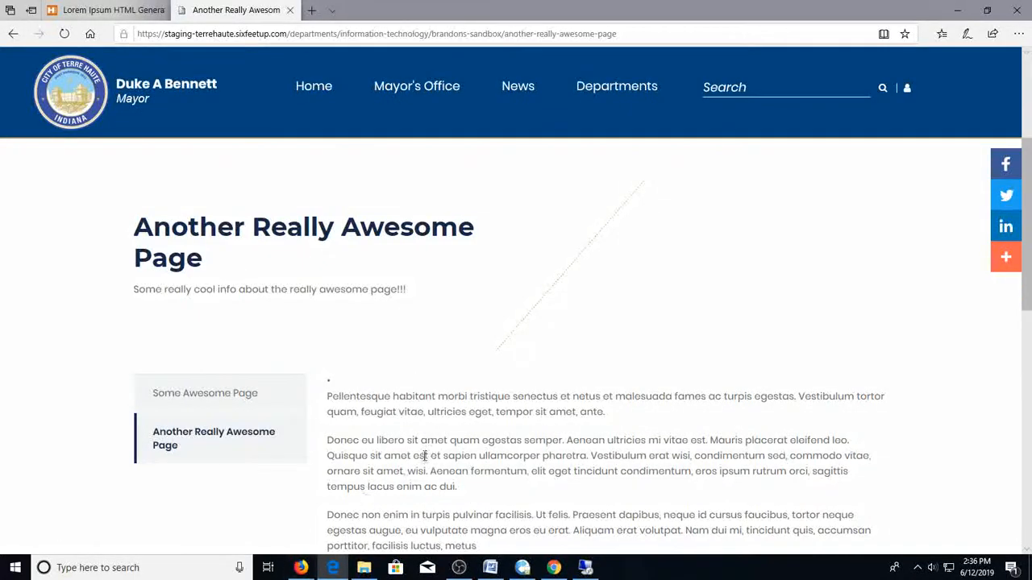
click(301, 567)
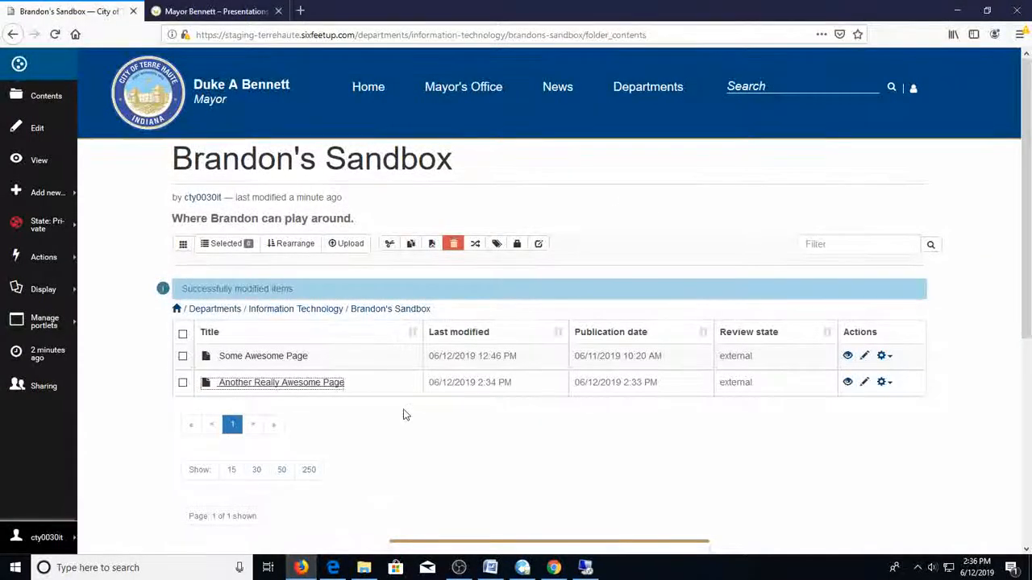